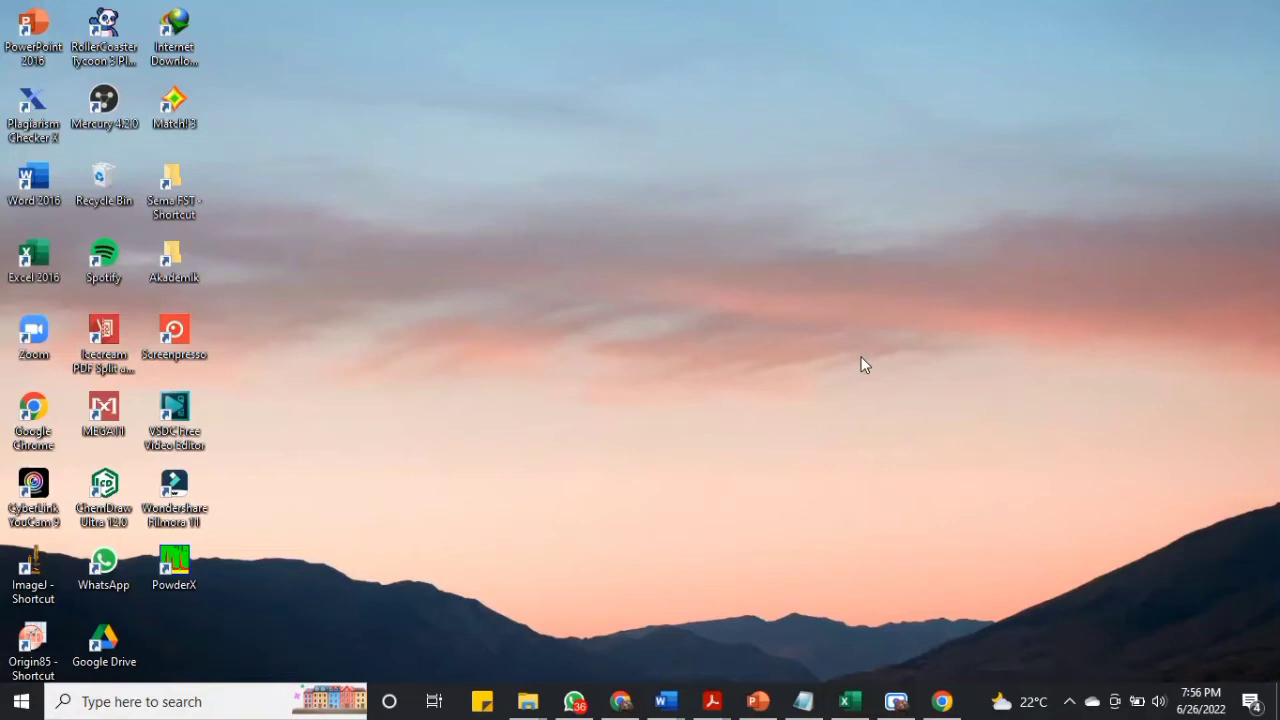
# Switch to the Excel workbook "Work Book Stress strain" and review the 6150 Steel tensile test parameters.
pyautogui.click(849, 701)
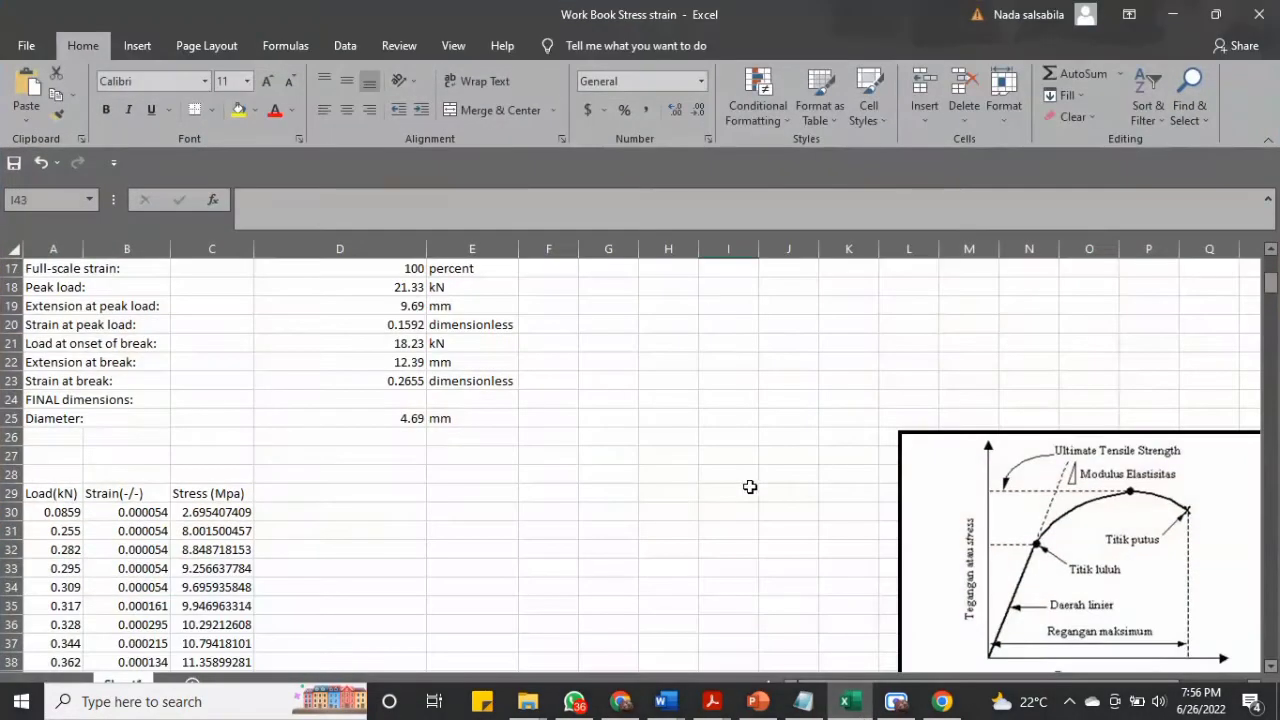
pyautogui.scroll(5, 666, 423)
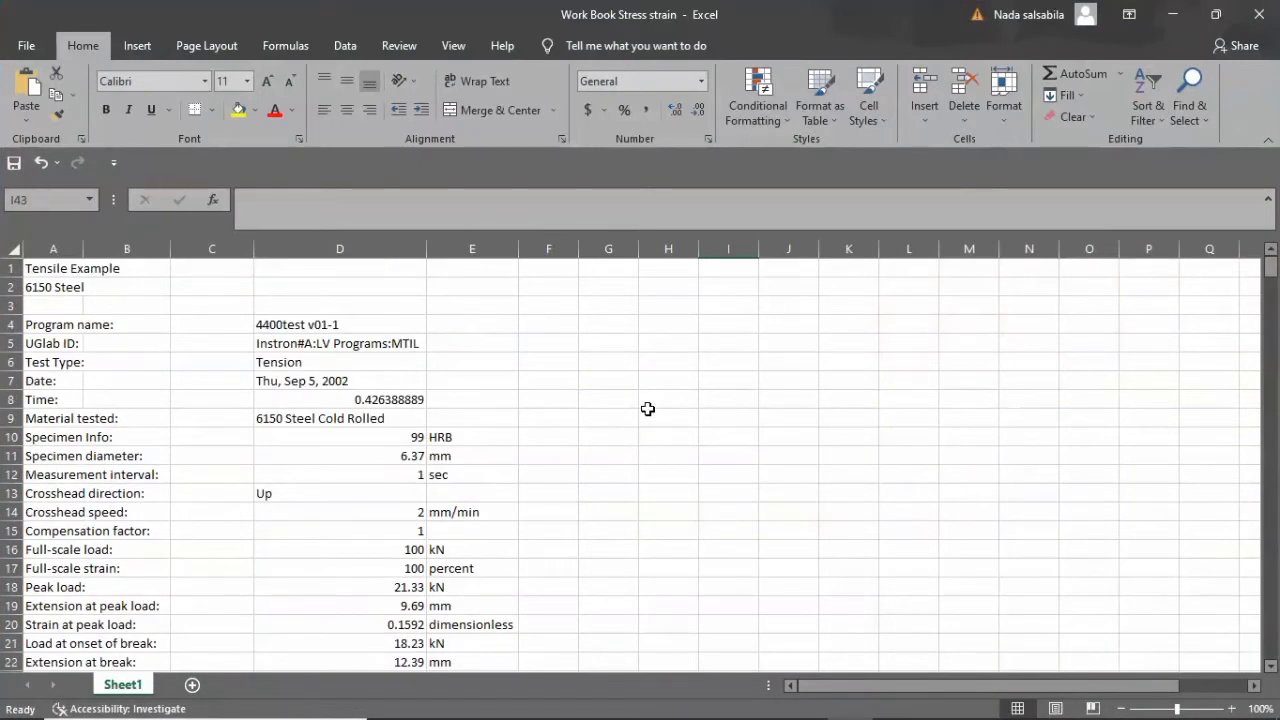
pyautogui.scroll(-6, 647, 409)
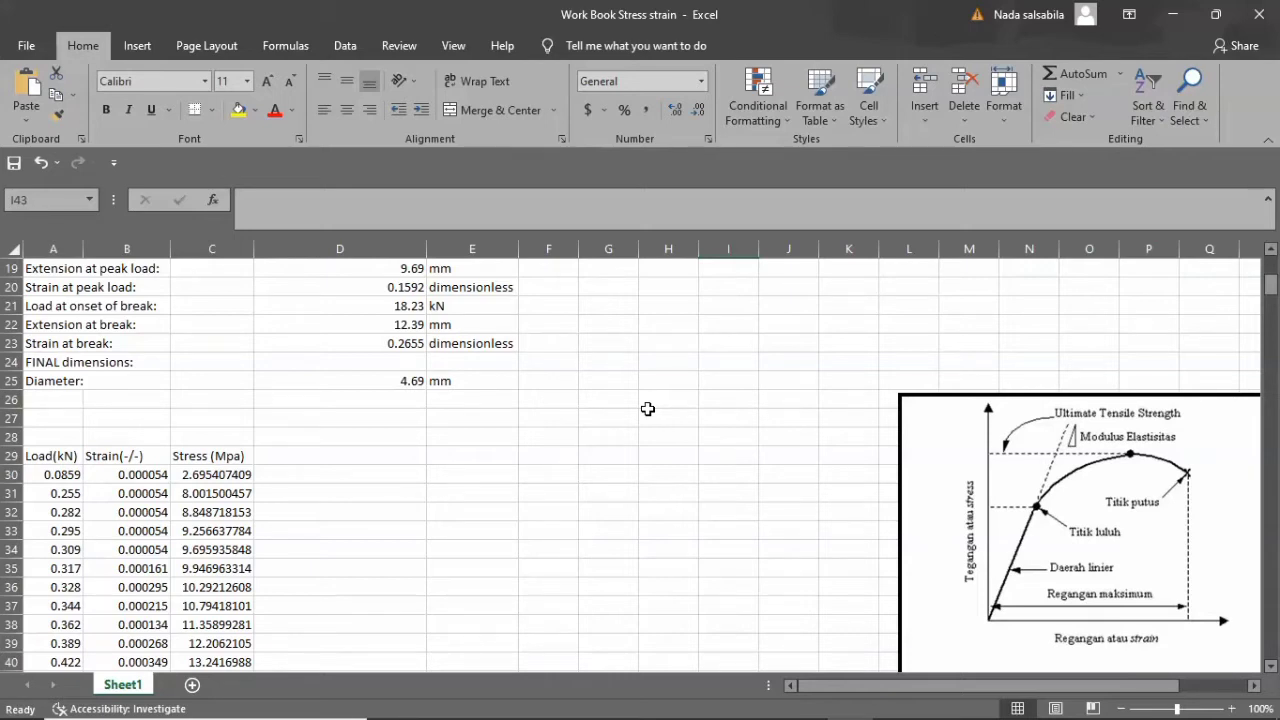
# Shift the reference stress-strain diagram slightly up and to the left, and review the Strain and Stress columns against it.
pyautogui.moveTo(931, 454); pyautogui.dragTo(903, 380)
pyautogui.scroll(-3, 474, 449)
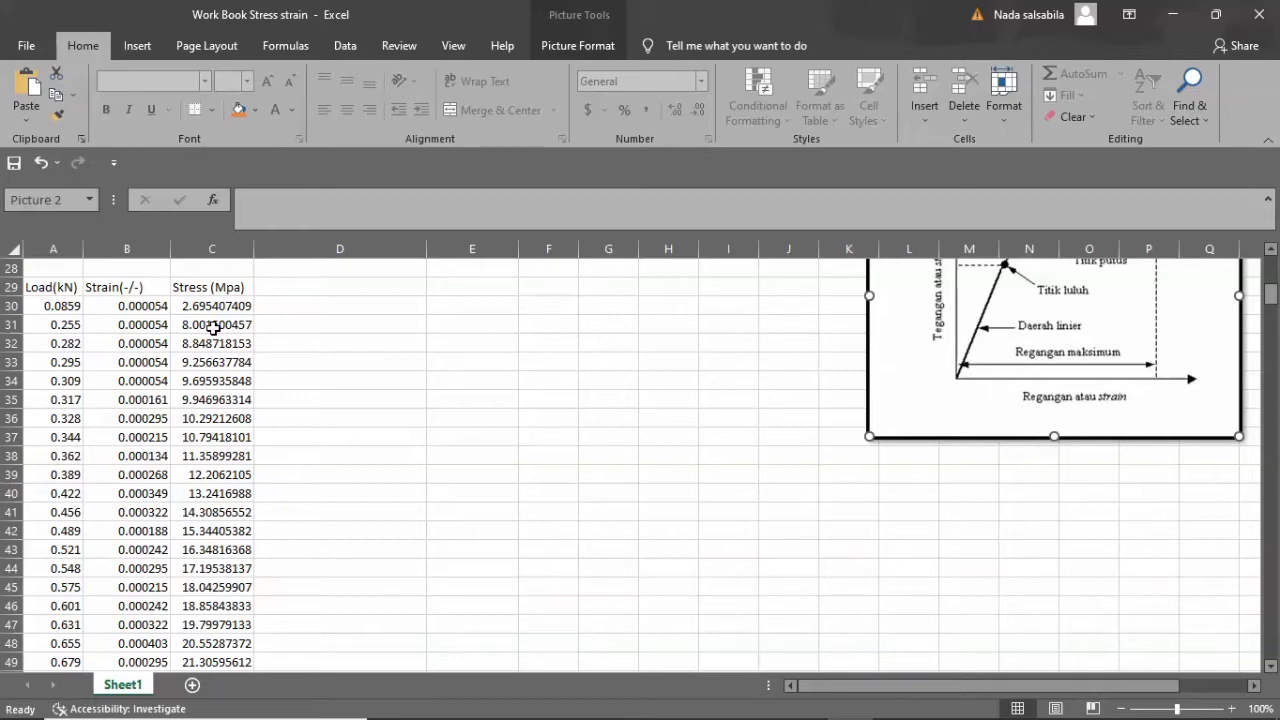
pyautogui.click(120, 289)
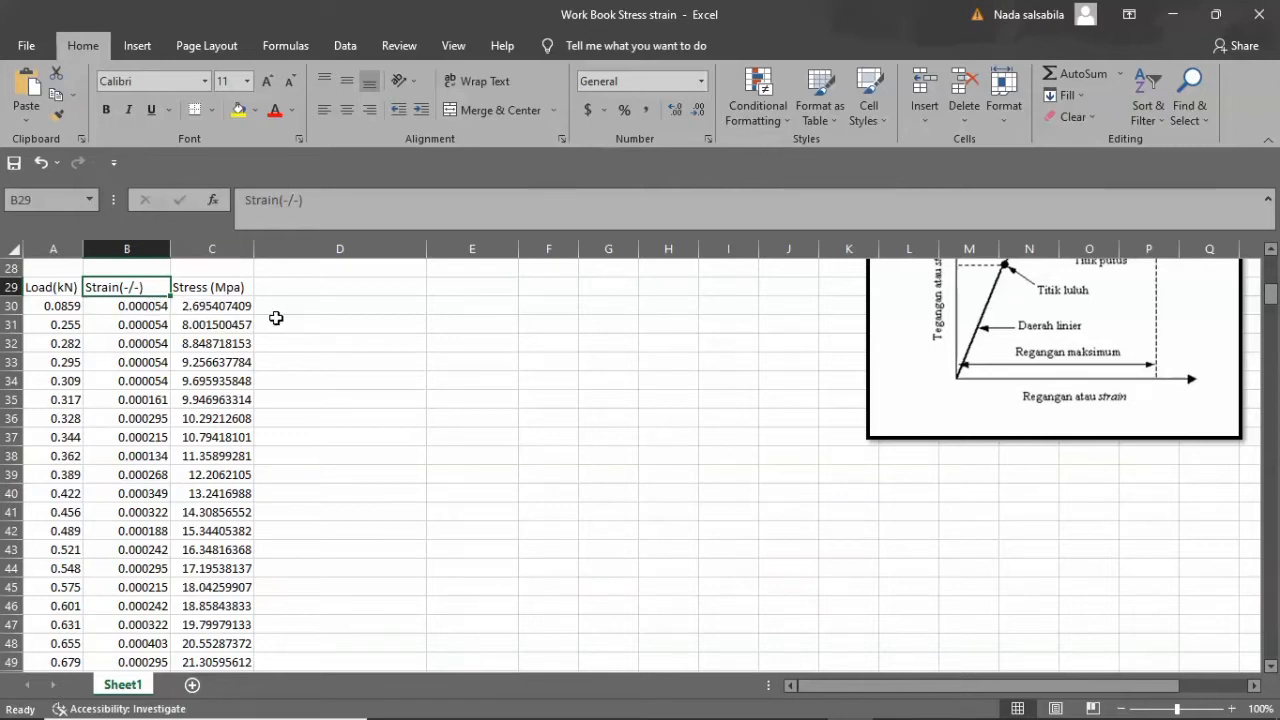
pyautogui.scroll(2, 480, 394)
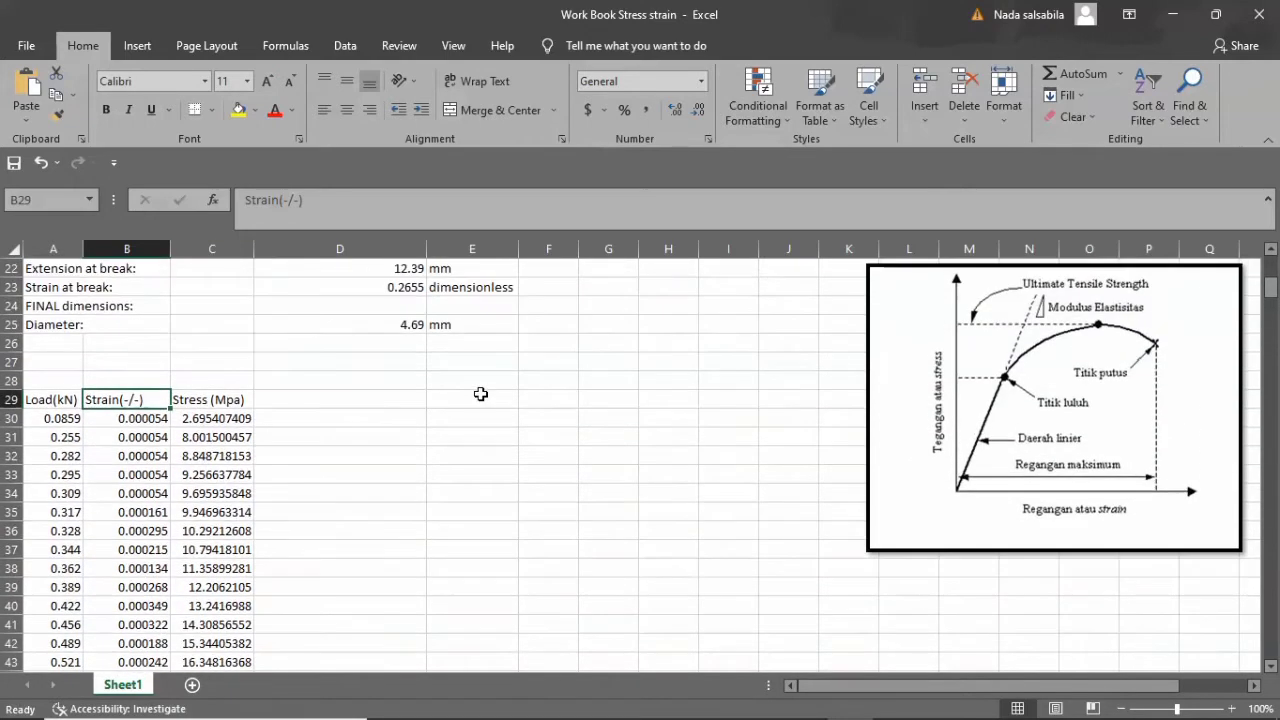
pyautogui.click(236, 400)
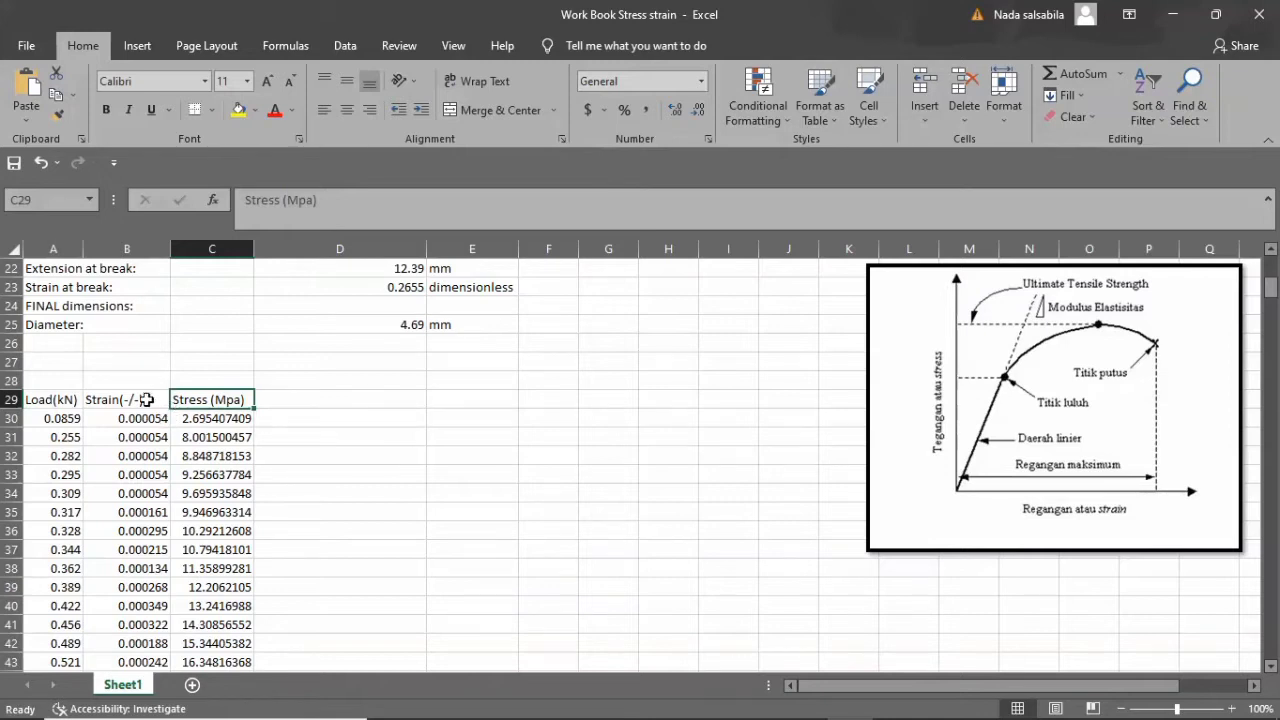
pyautogui.scroll(-2, 140, 403)
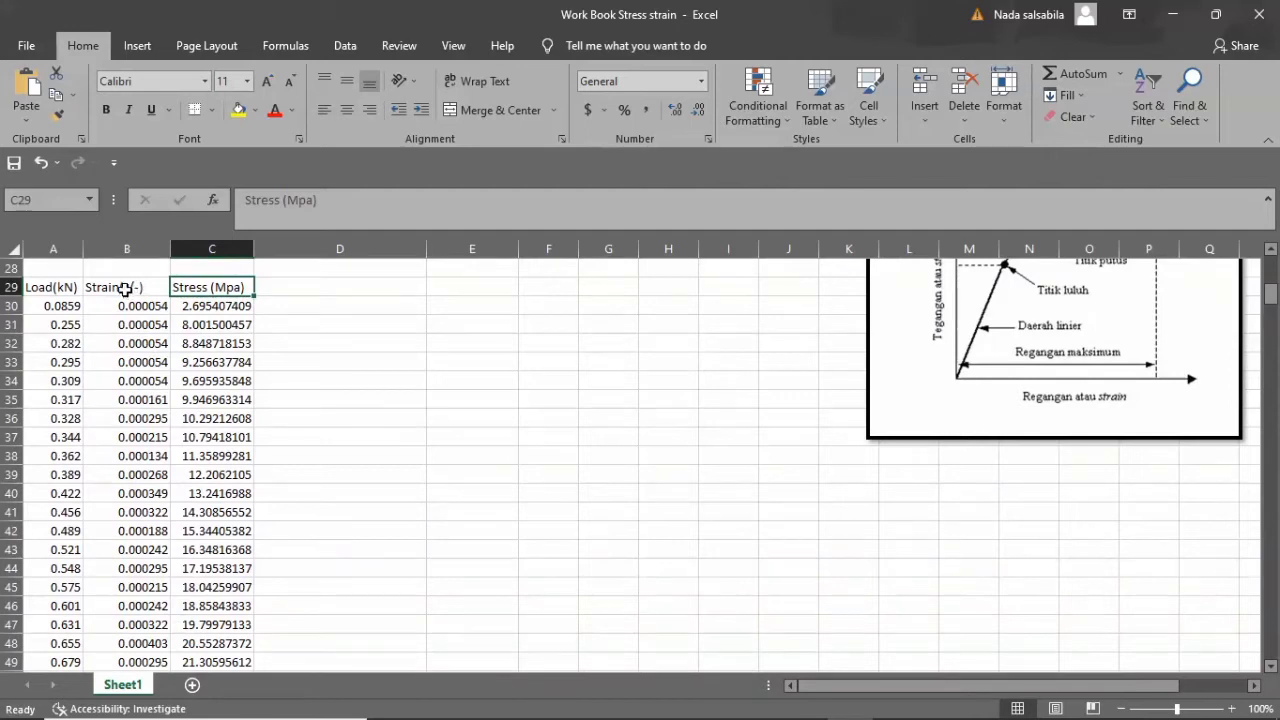
# Insert a Scatter with Straight Lines chart from the full Strain and Stress data, including the headings in row 29.
pyautogui.click(127, 288)
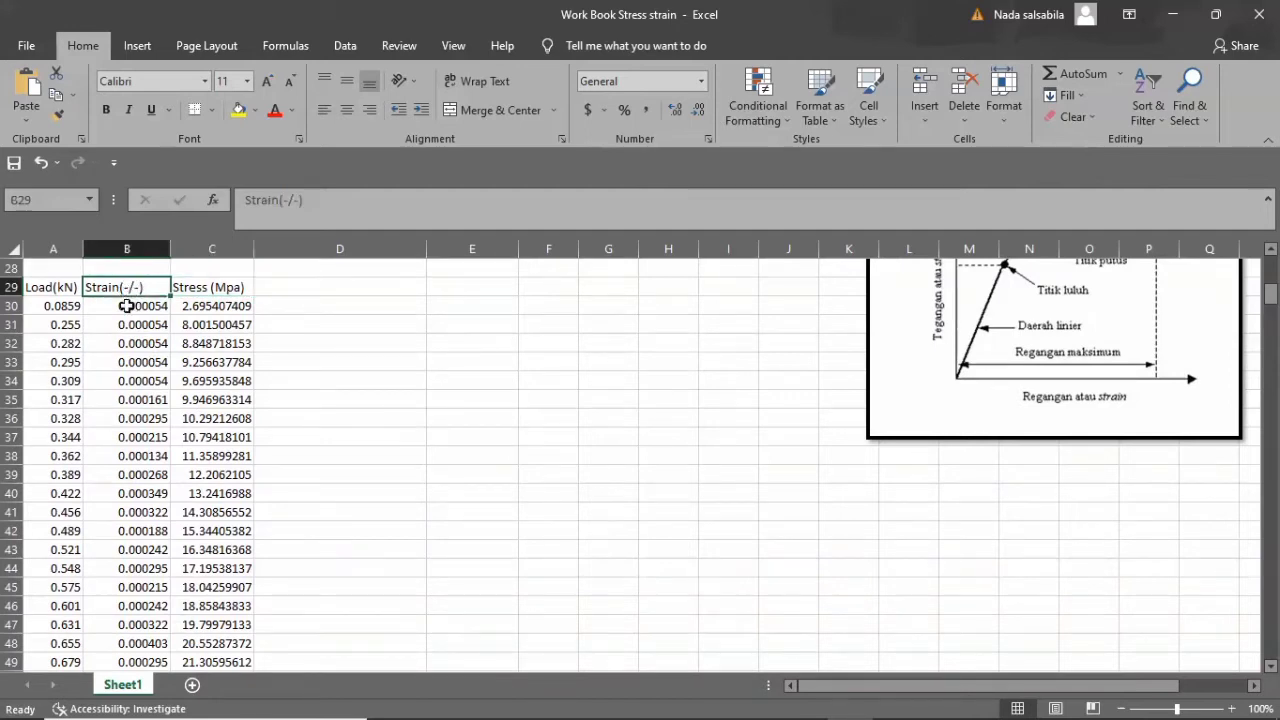
pyautogui.keyDown('shift'); pyautogui.click(175, 289); pyautogui.keyUp('shift')
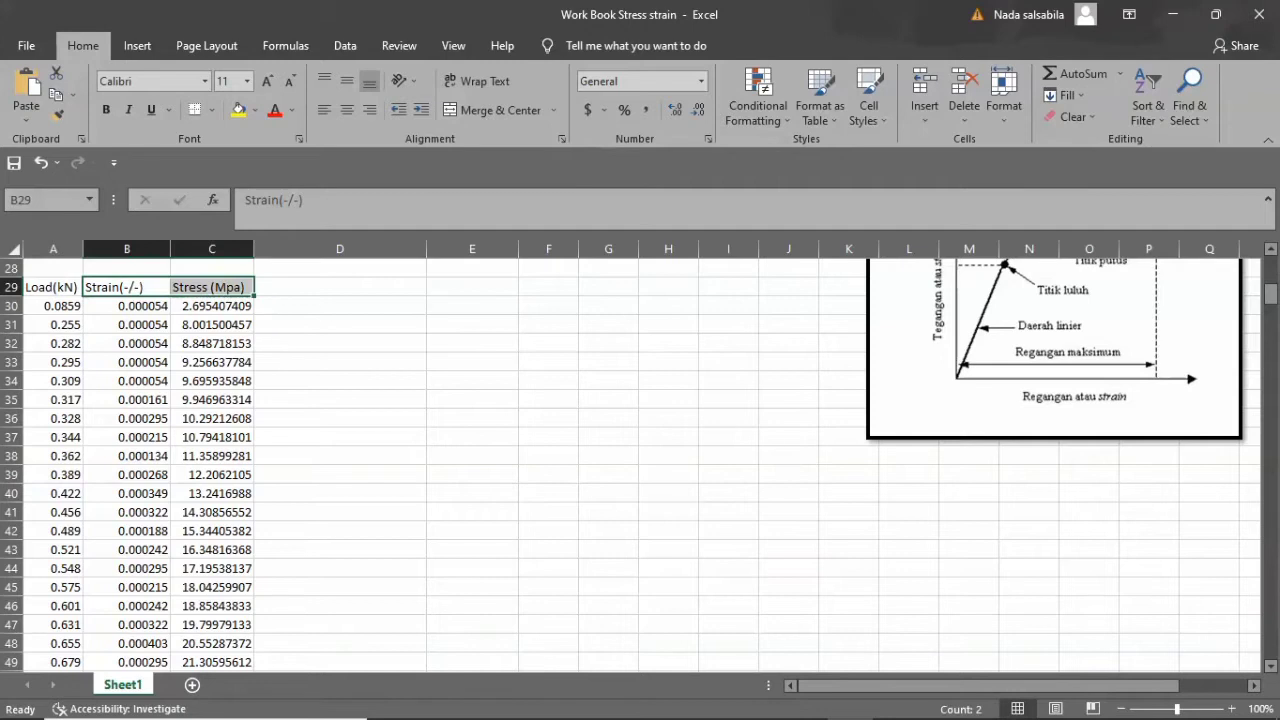
pyautogui.moveTo(1270, 293)
pyautogui.mouseDown()
pyautogui.moveTo(1270, 645)
pyautogui.moveTo(1256, 290)
pyautogui.mouseUp()
pyautogui.keyDown('shift'); pyautogui.click(214, 663); pyautogui.keyUp('shift')
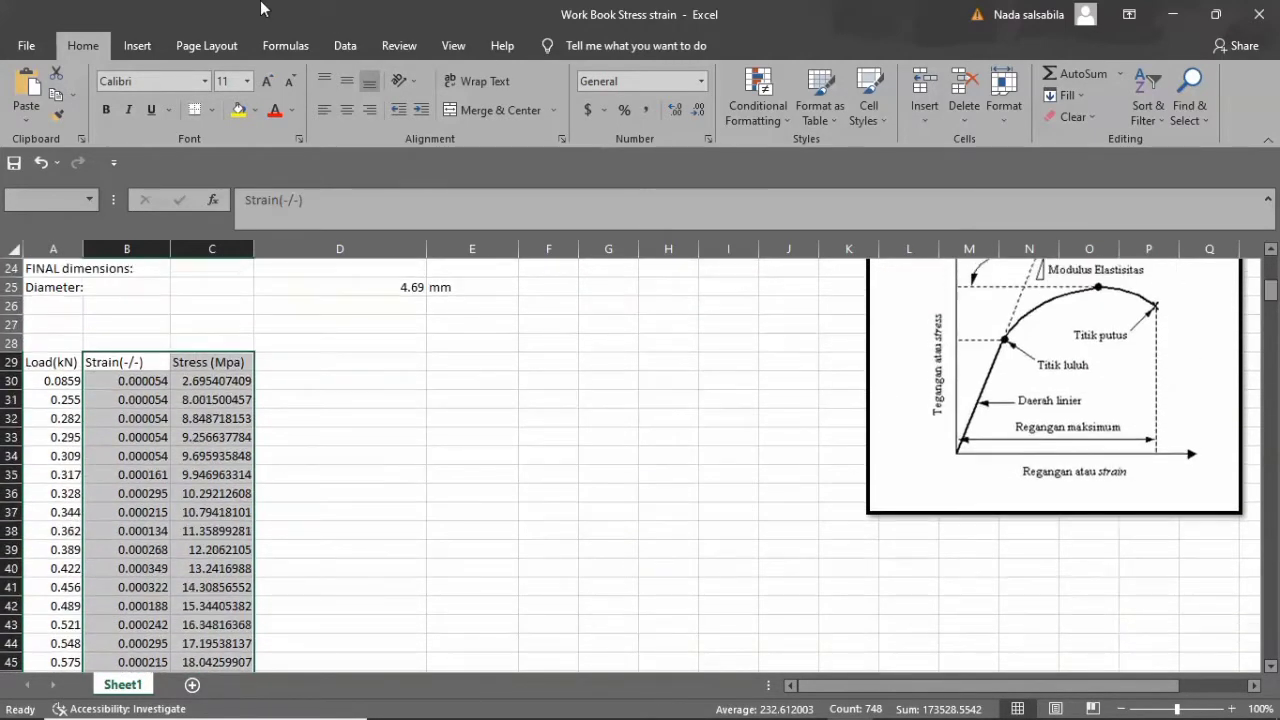
pyautogui.click(151, 44)
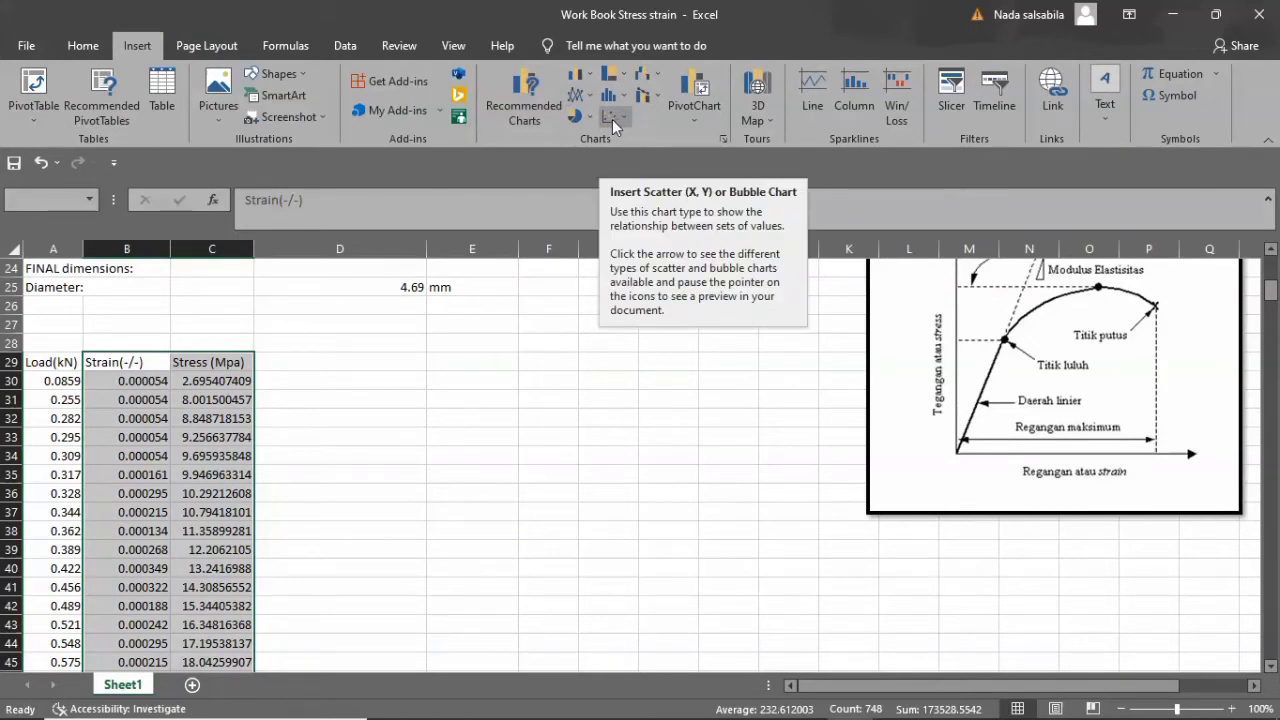
pyautogui.click(612, 119)
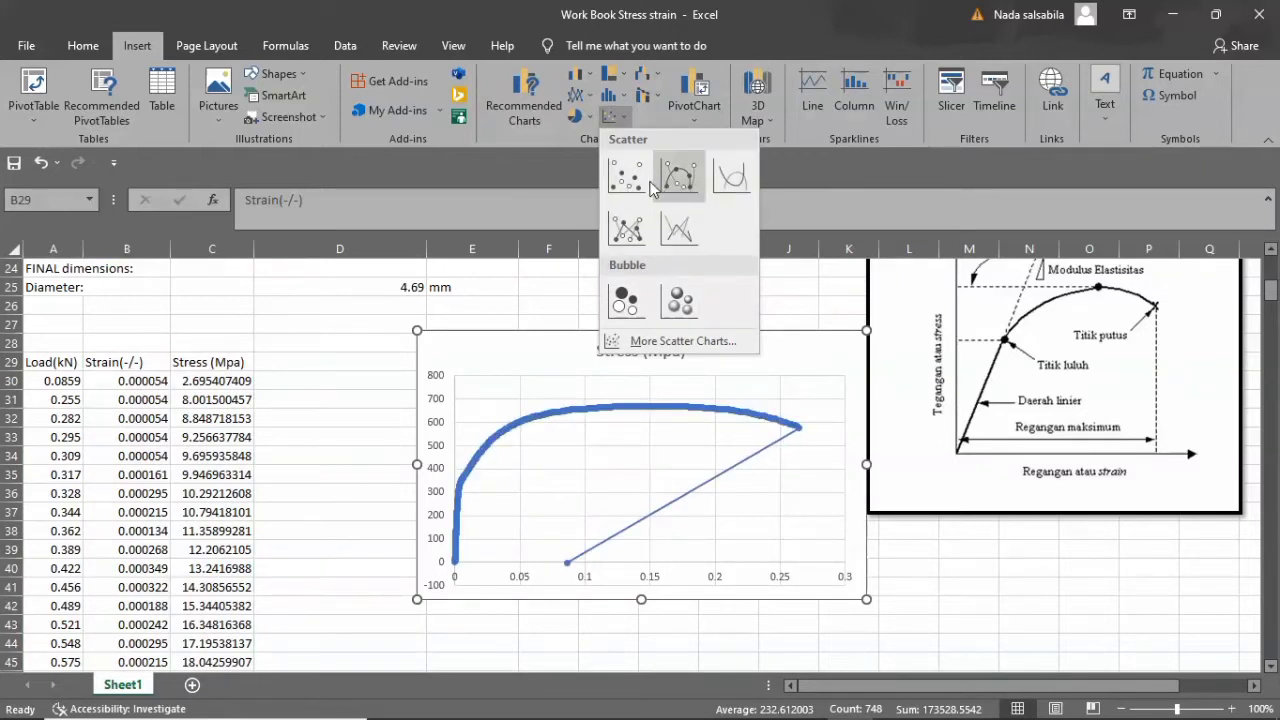
pyautogui.click(682, 229)
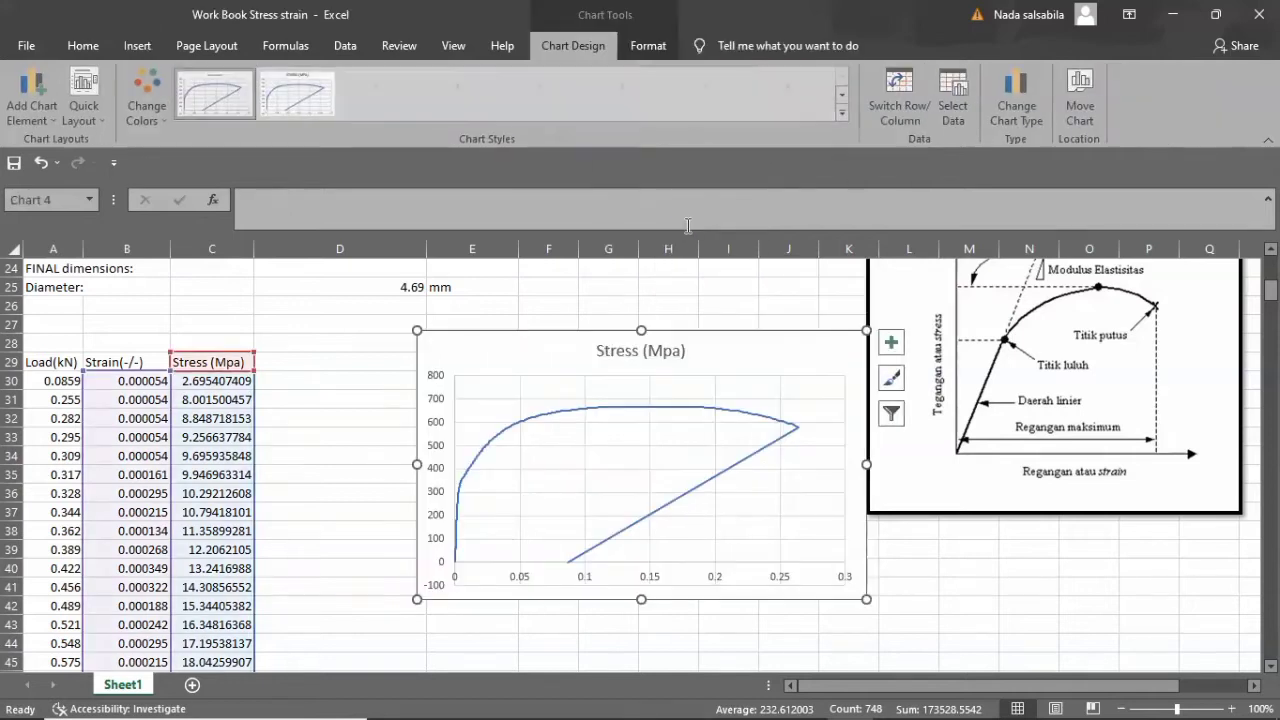
# Arrange the new chart and the reference stress-strain diagram side by side, next to the data columns.
pyautogui.moveTo(760, 369); pyautogui.dragTo(699, 372)
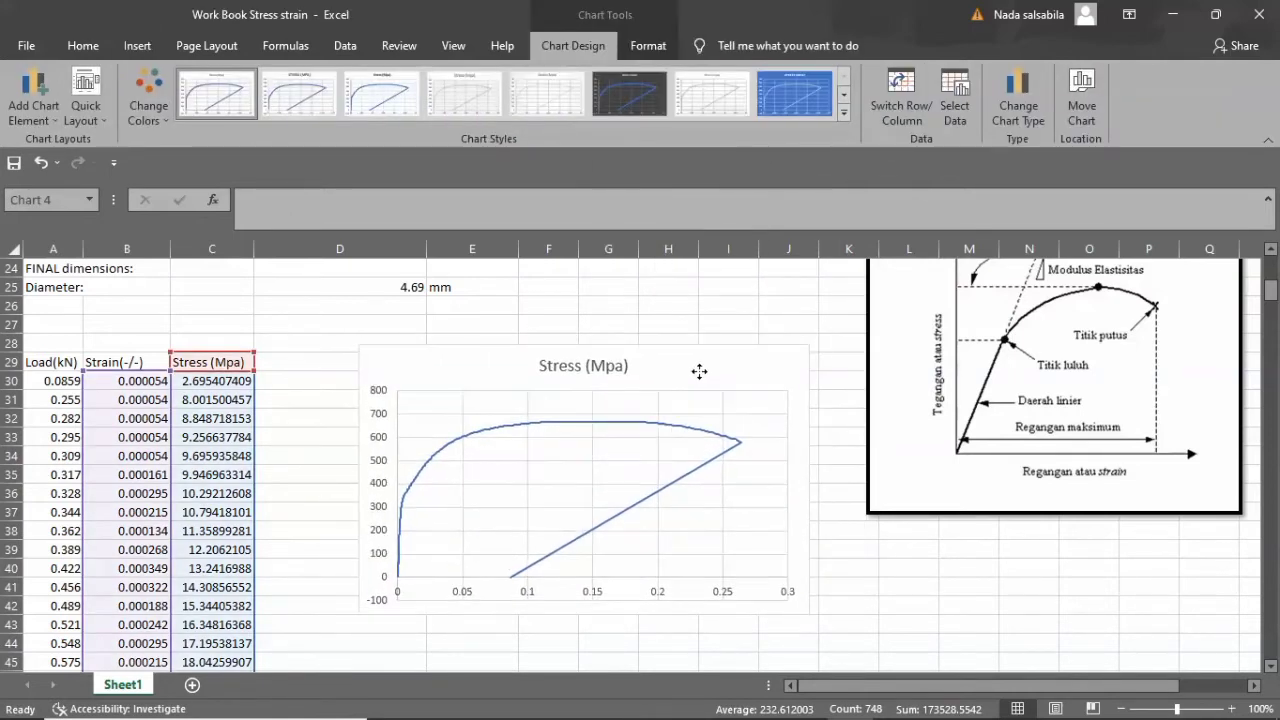
pyautogui.moveTo(988, 331); pyautogui.dragTo(990, 414)
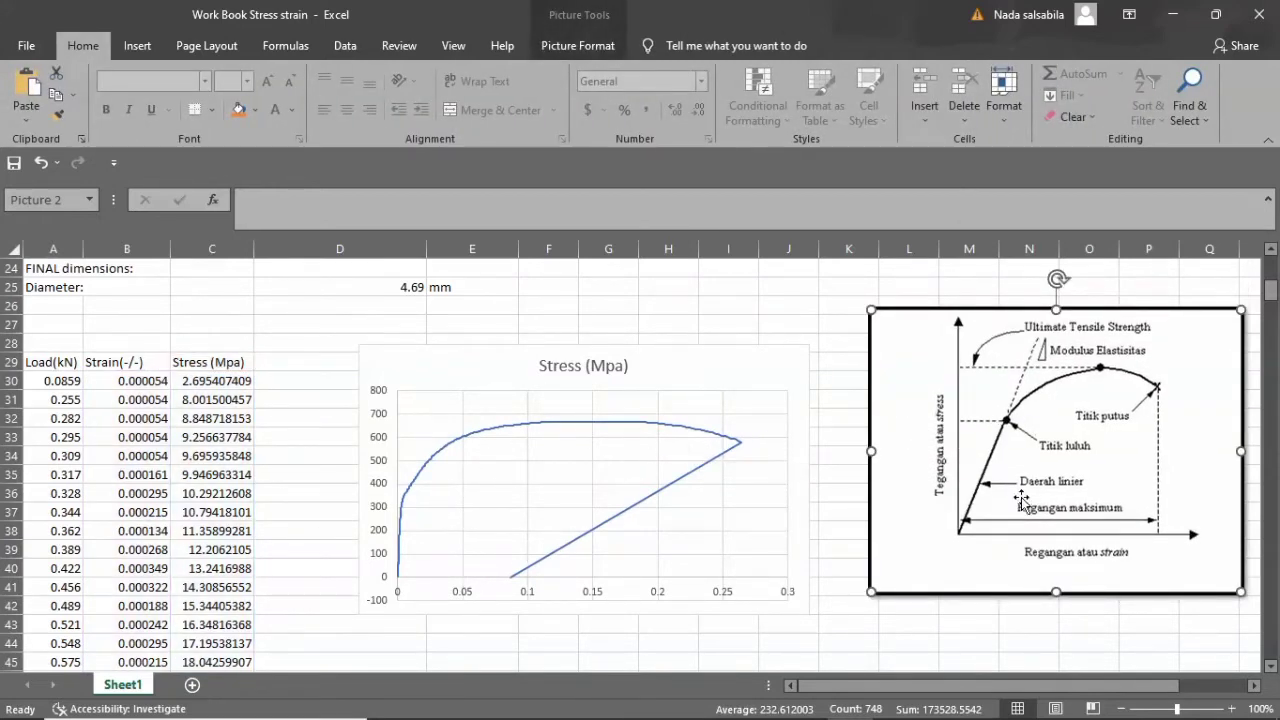
pyautogui.moveTo(941, 538); pyautogui.dragTo(919, 544)
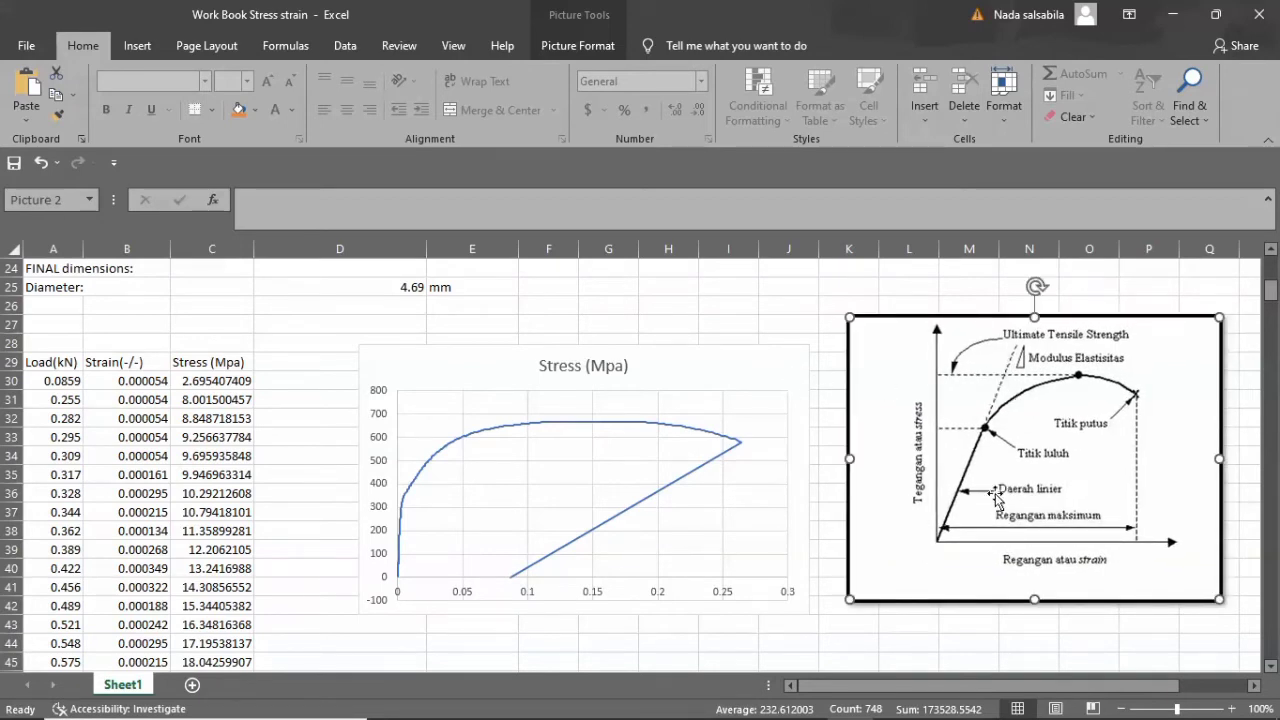
pyautogui.click(1003, 637)
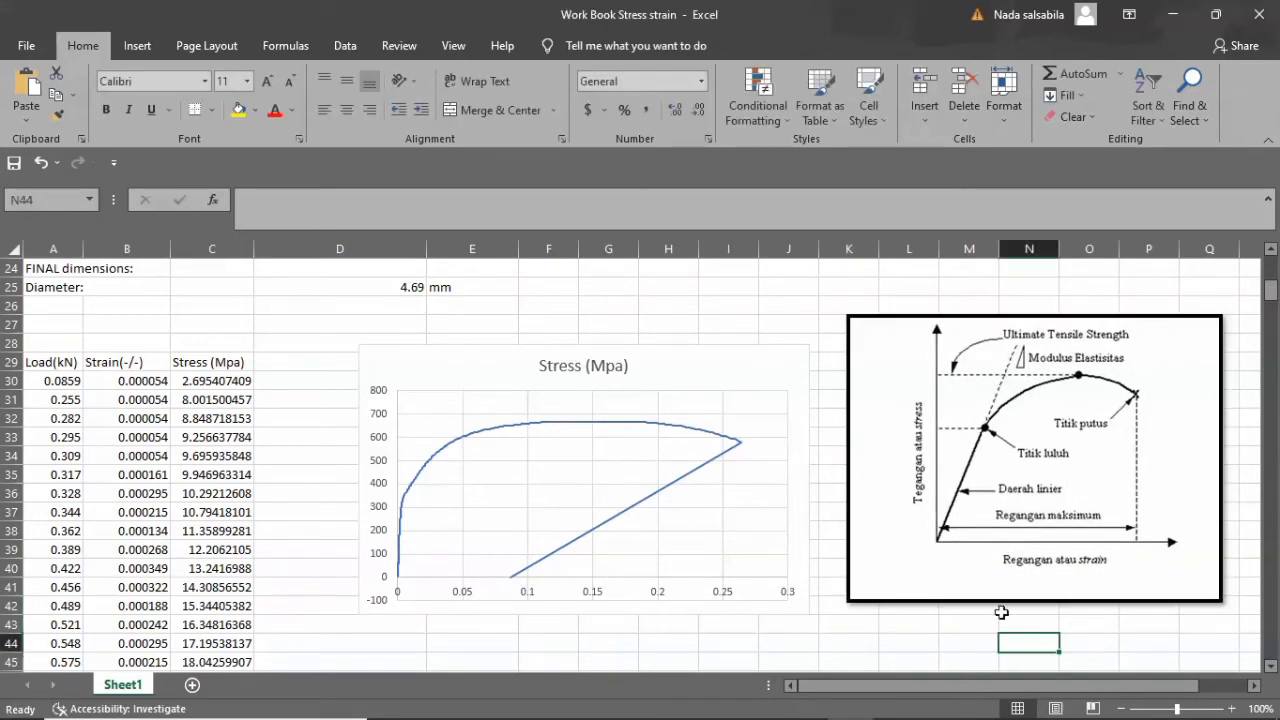
# Add axis titles to the stress-strain chart.
pyautogui.click(688, 368)
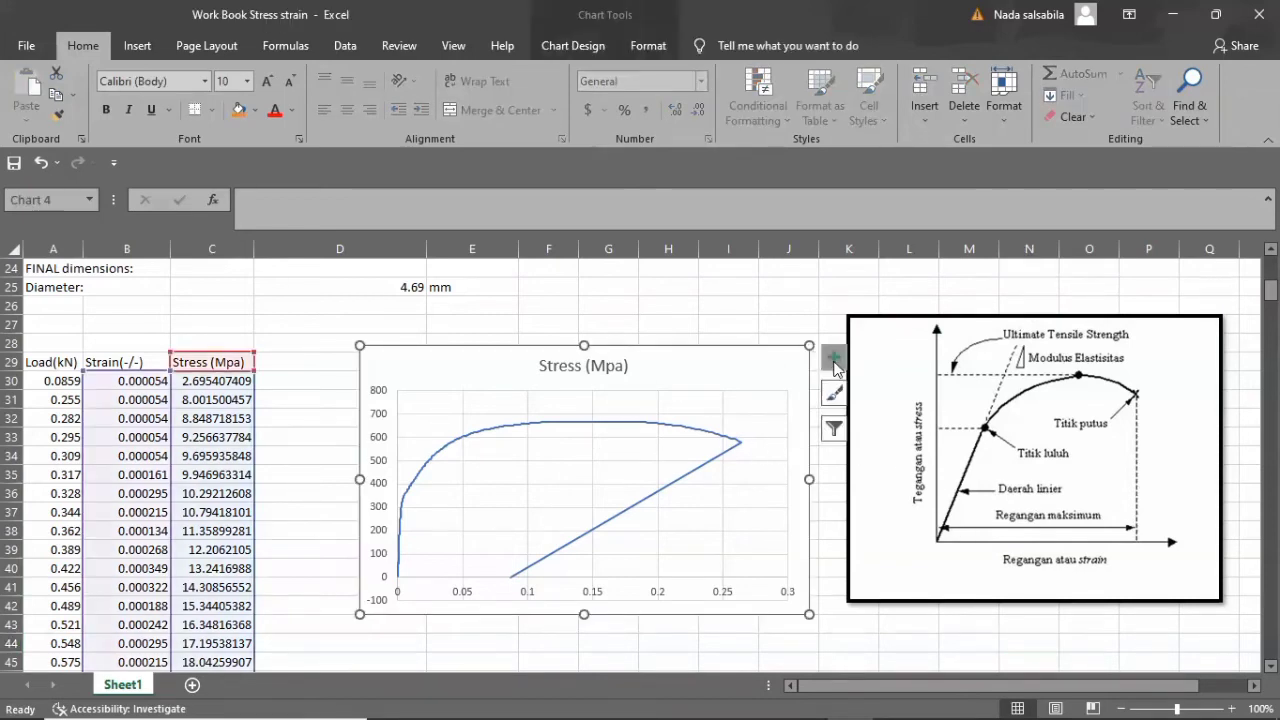
pyautogui.click(835, 364)
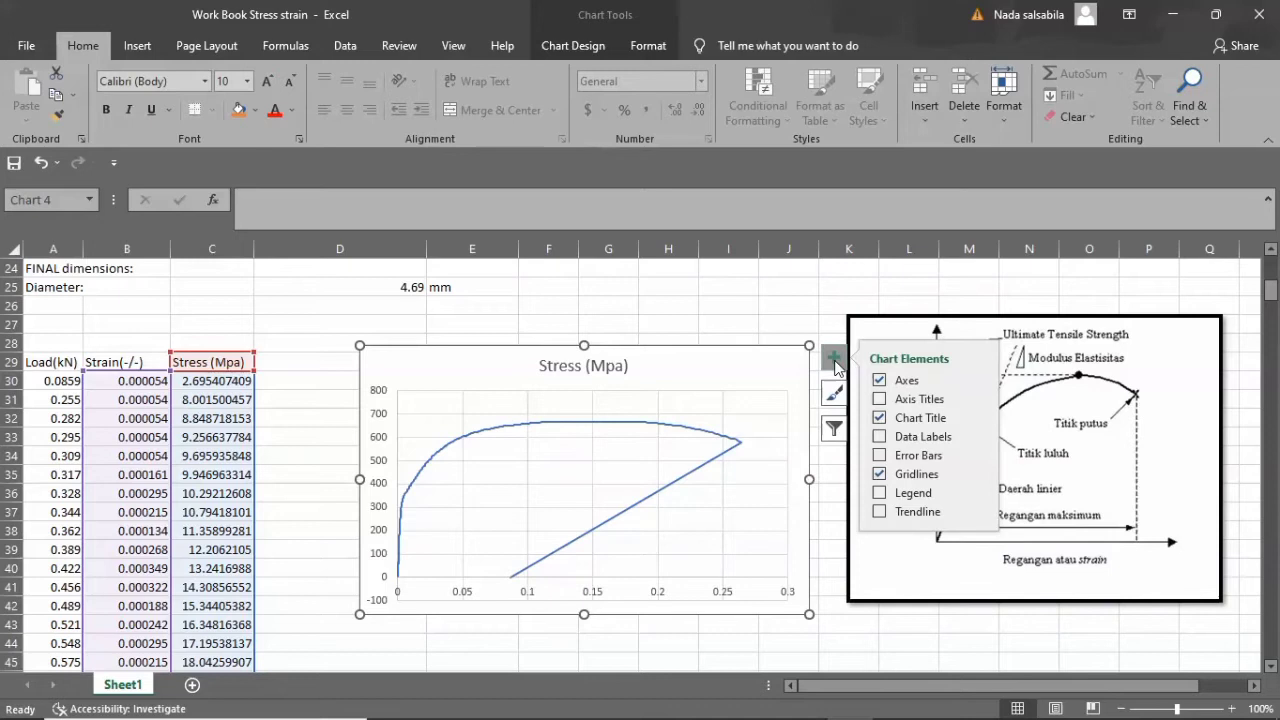
pyautogui.click(880, 400)
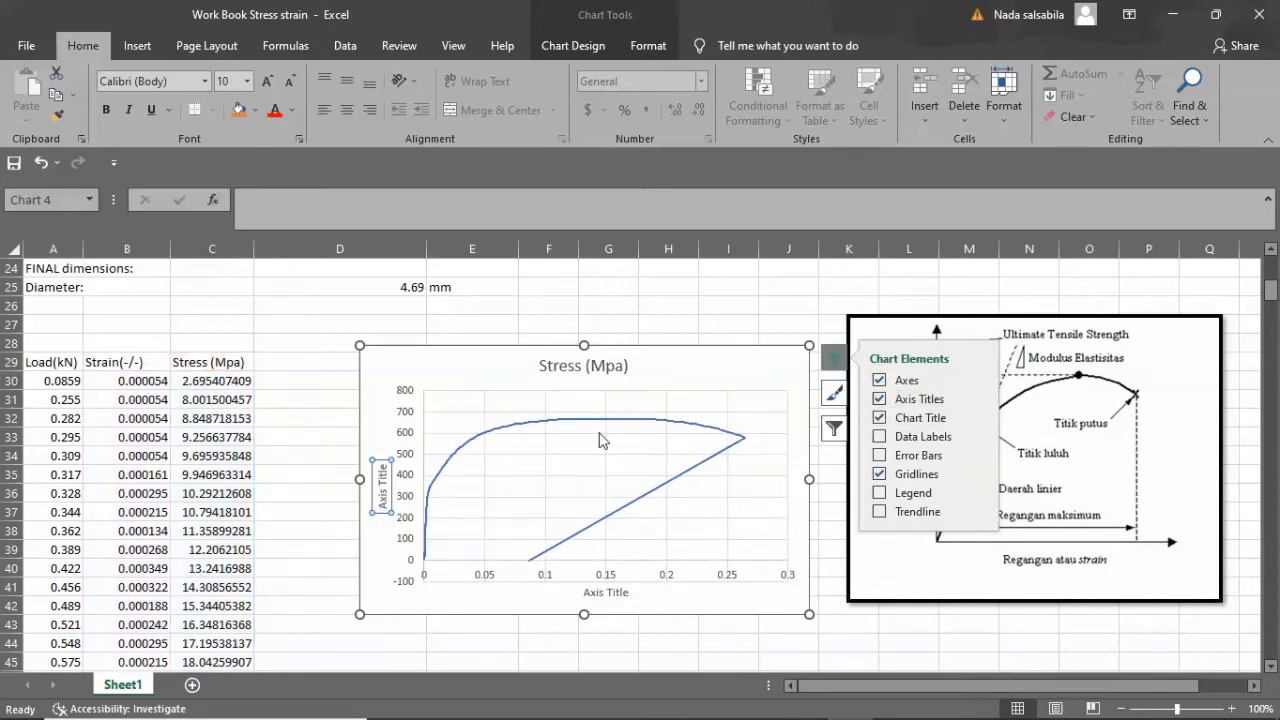
pyautogui.click(383, 495)
# Change the chart title to "Kurva Stress Strain".
pyautogui.click(599, 368)
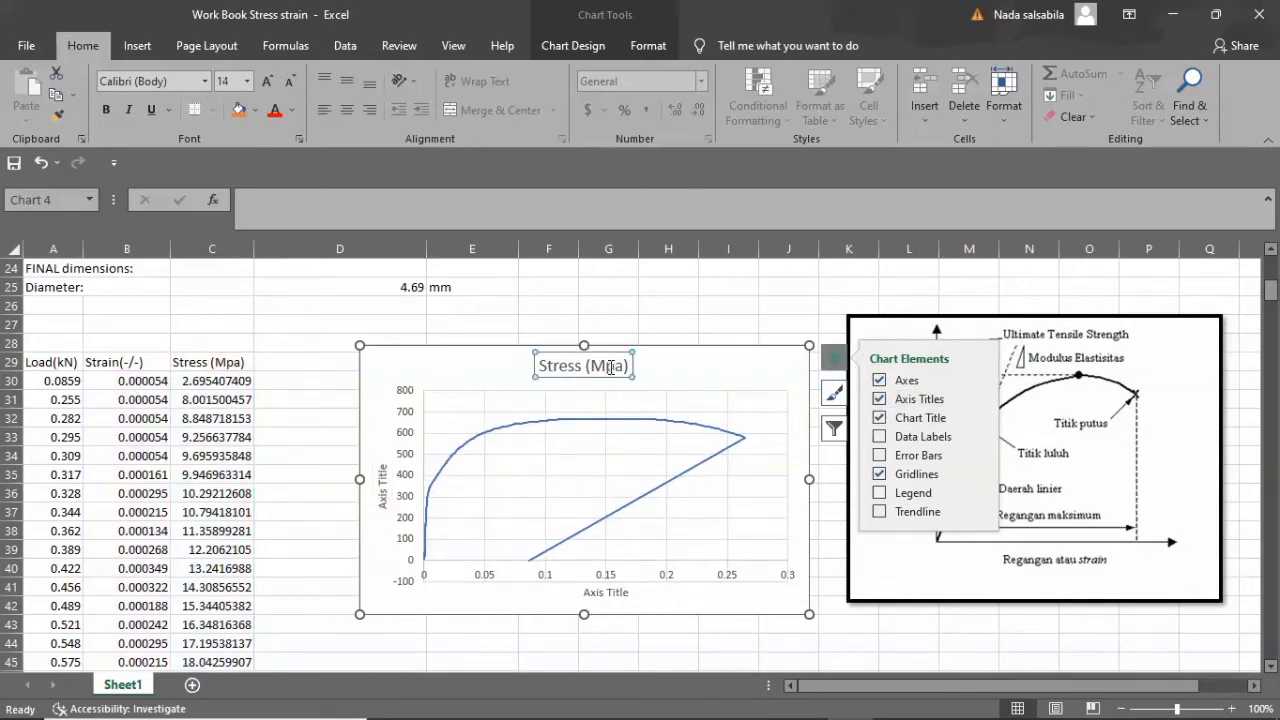
pyautogui.click(629, 367)
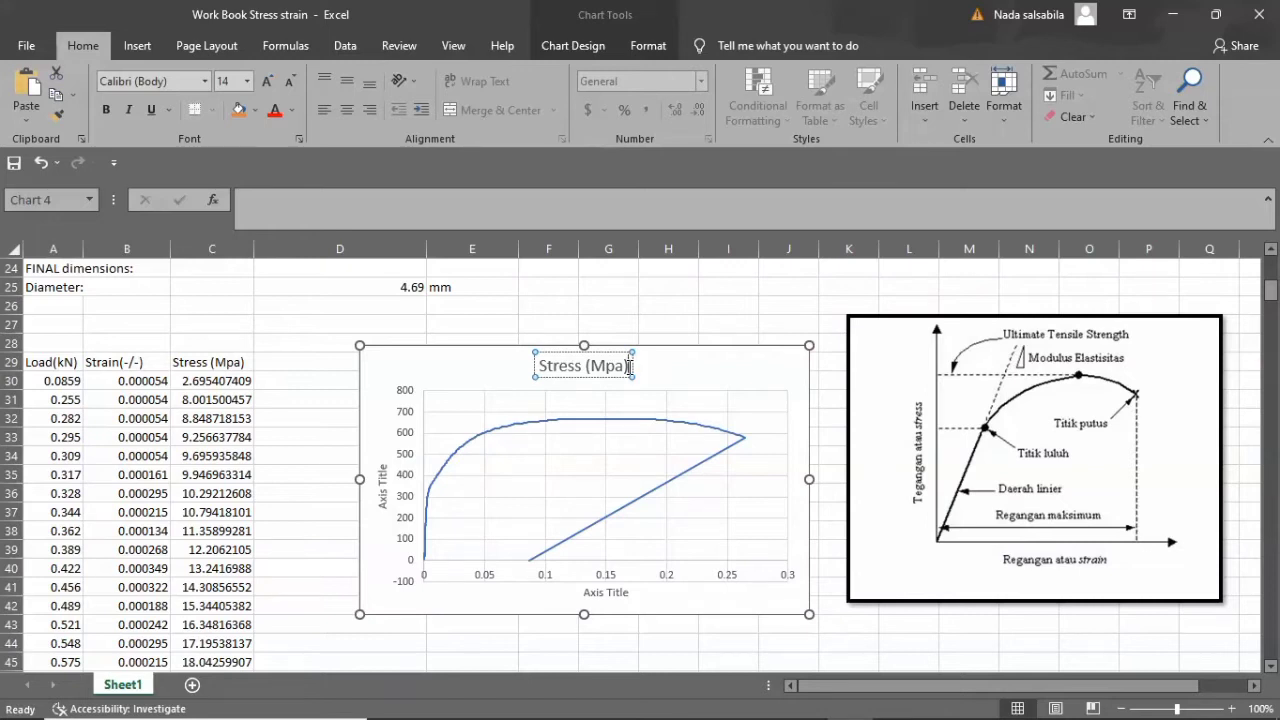
pyautogui.press('BackSpace')
pyautogui.press('BackSpace')
pyautogui.press('BackSpace')
pyautogui.press('BackSpace')
pyautogui.press('BackSpace')
pyautogui.press('BackSpace')
pyautogui.press('BackSpace')
pyautogui.press('BackSpace')
pyautogui.press('BackSpace')
pyautogui.press('BackSpace')
pyautogui.press('BackSpace')
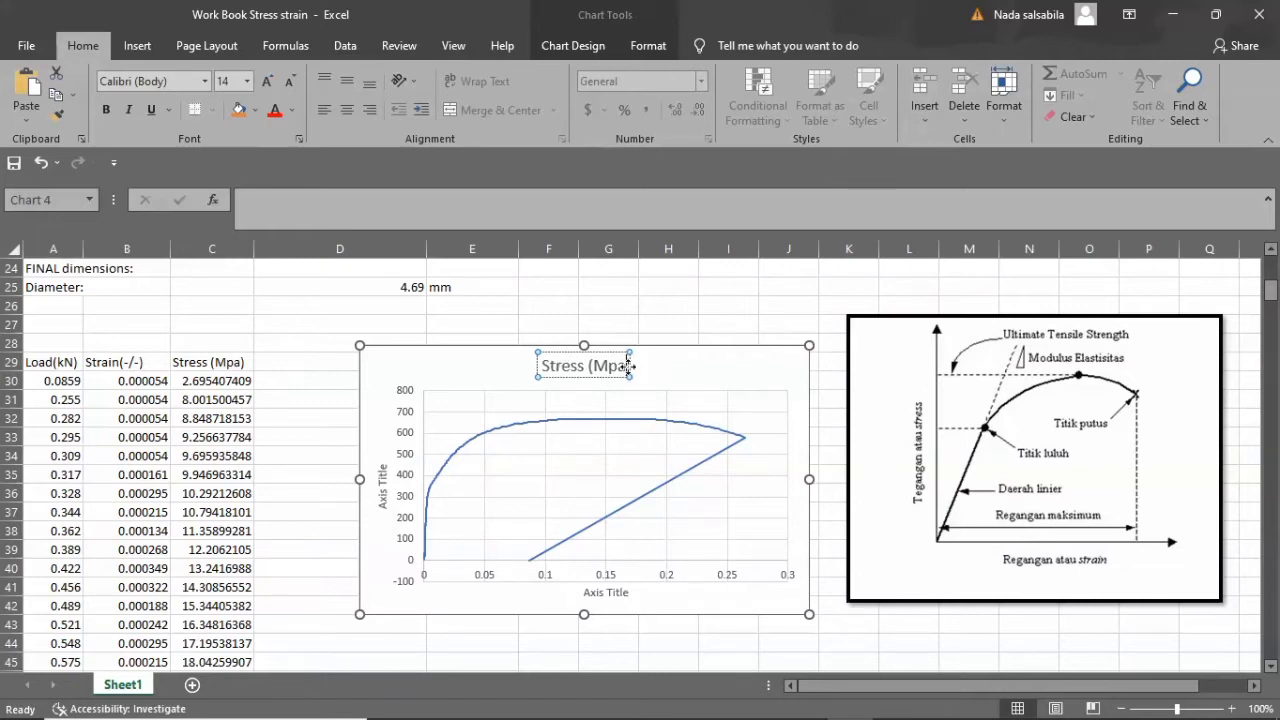
pyautogui.press('BackSpace')
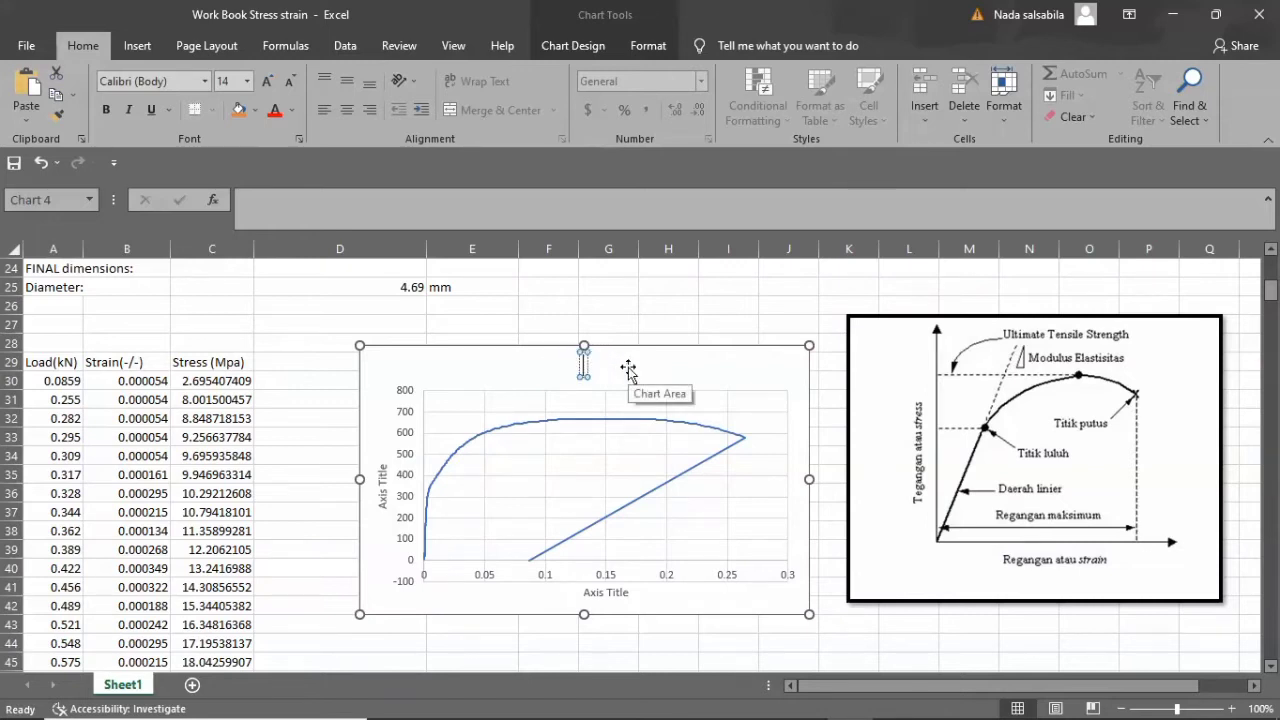
pyautogui.write('Kurva')
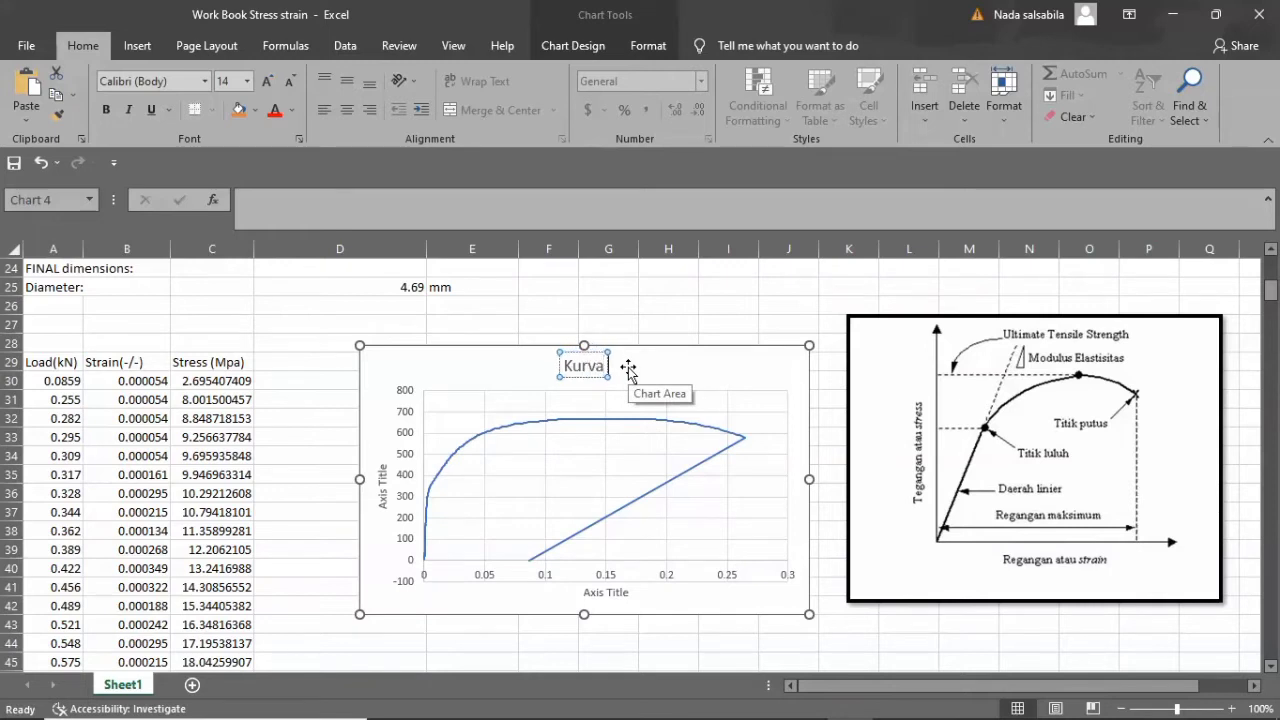
pyautogui.write(' Stres')
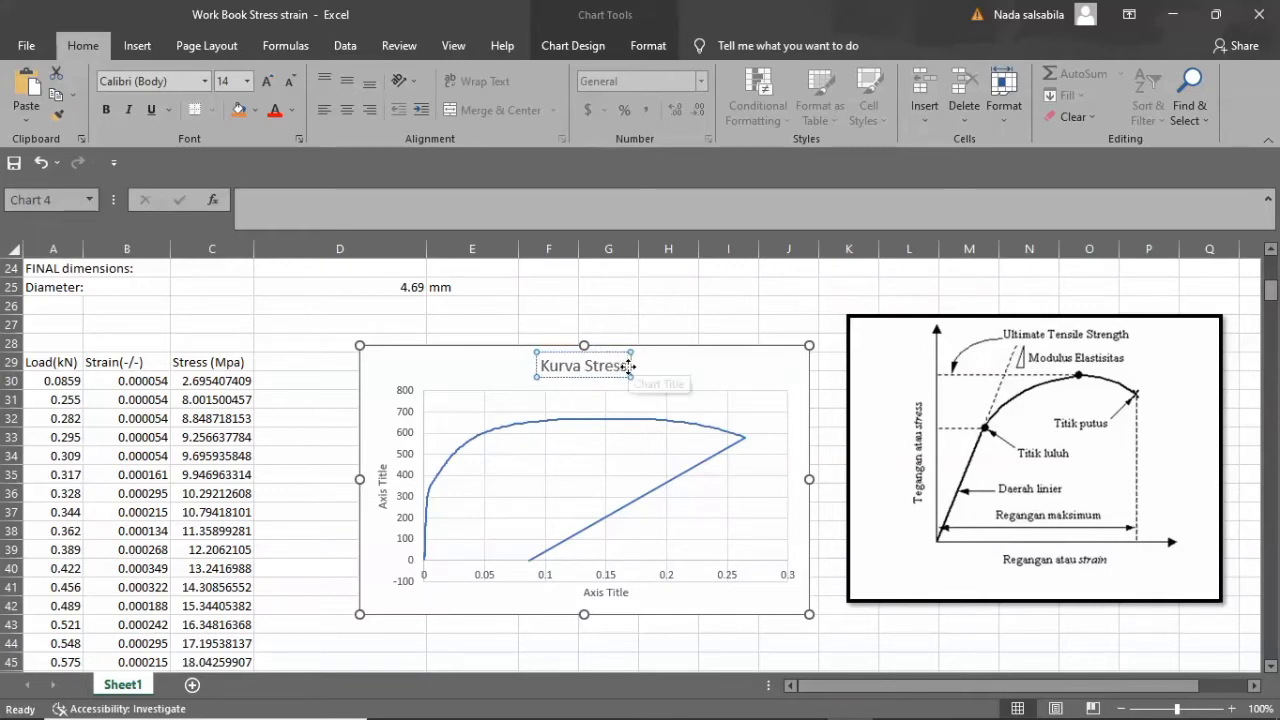
pyautogui.write('s Strain')
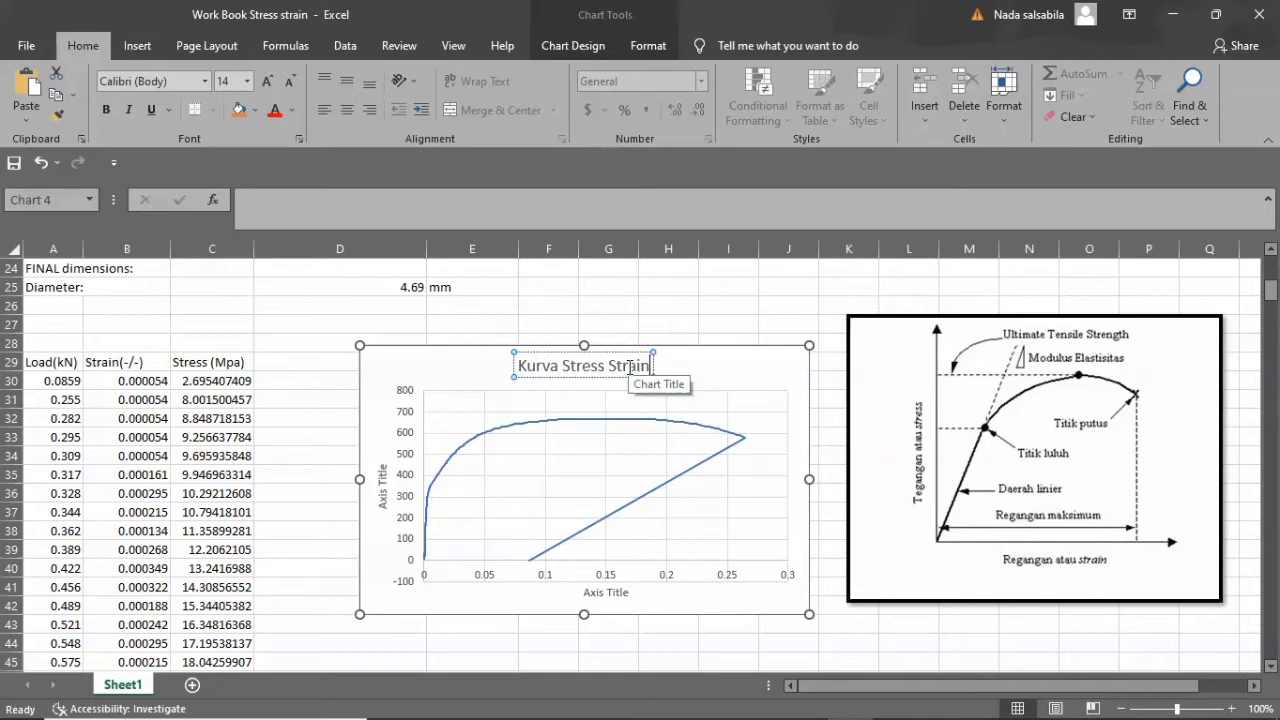
# Change the stress-strain chart's vertical axis title to "Tegangan / Stress (Mpa)".
pyautogui.click(382, 490)
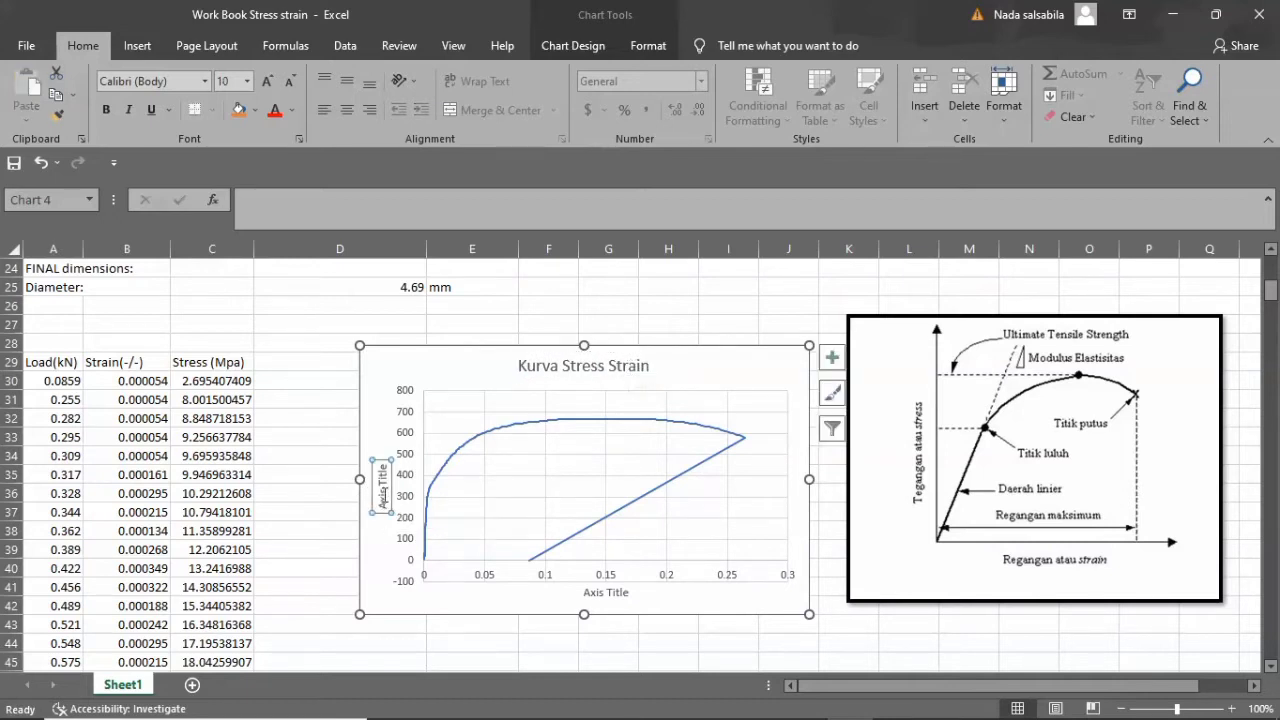
pyautogui.click(385, 486)
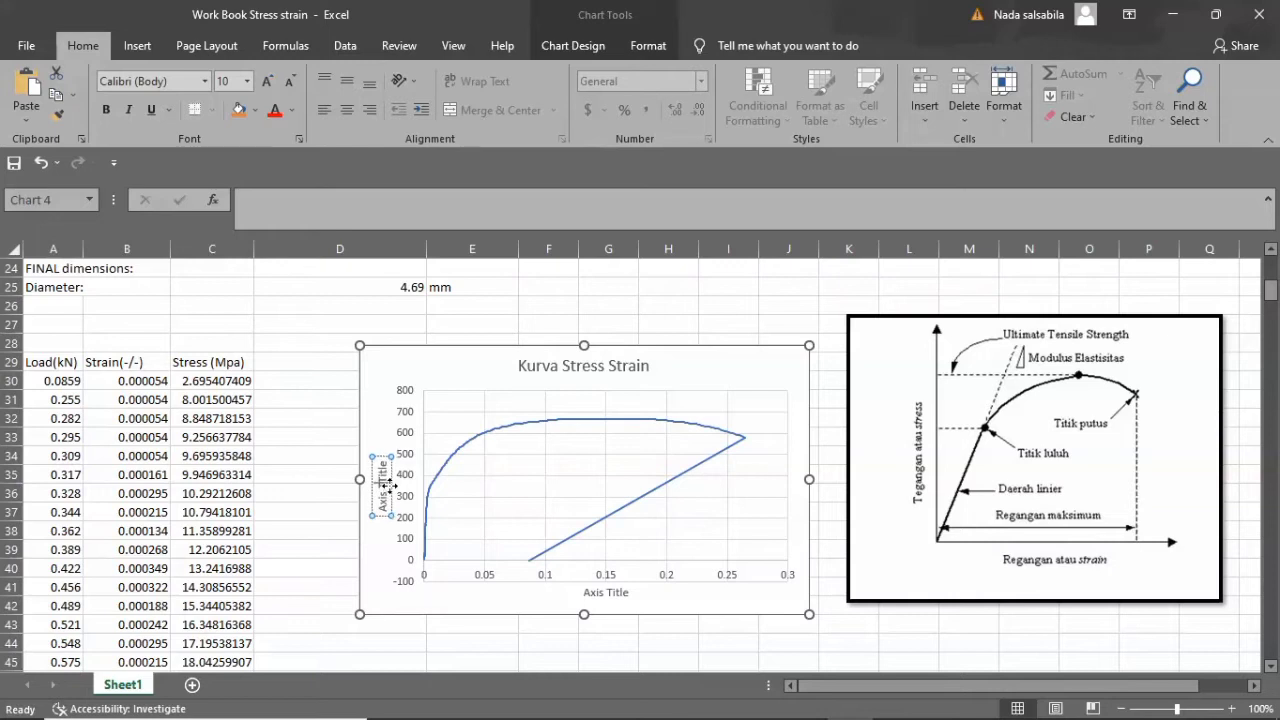
pyautogui.hotkey('ctrl', 'a')
pyautogui.press('BackSpace')
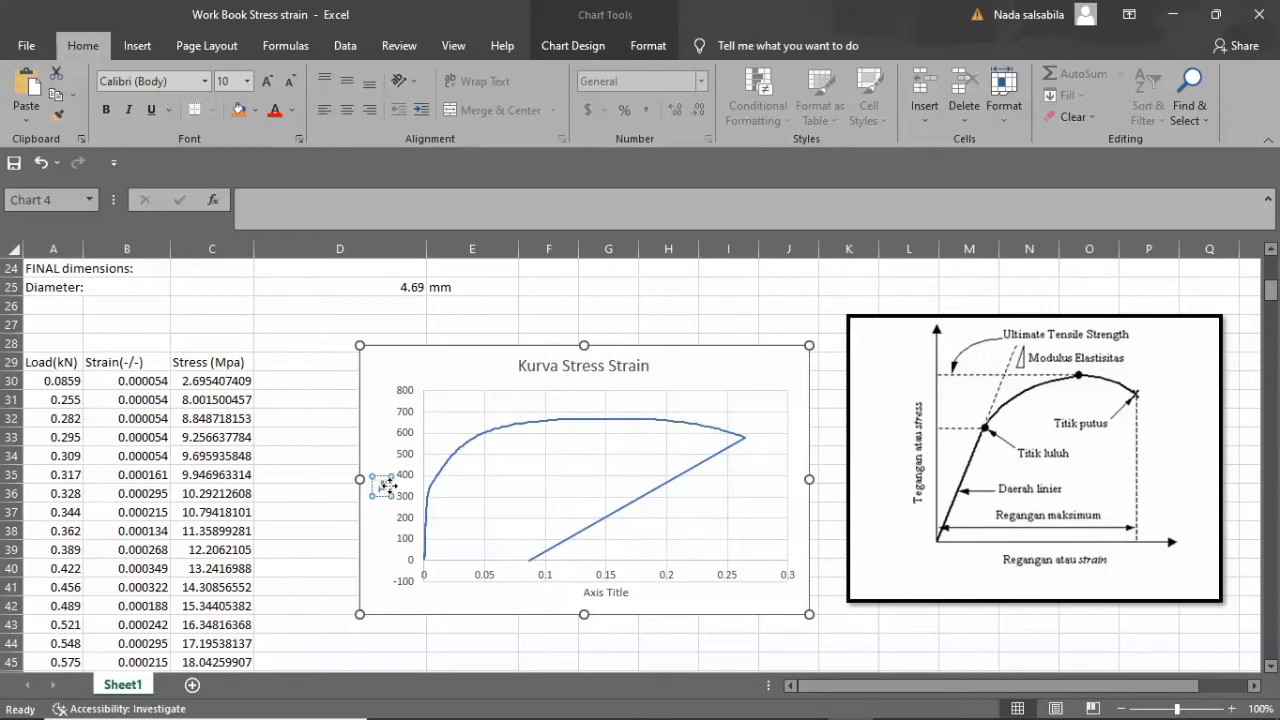
pyautogui.write('Tegangan')
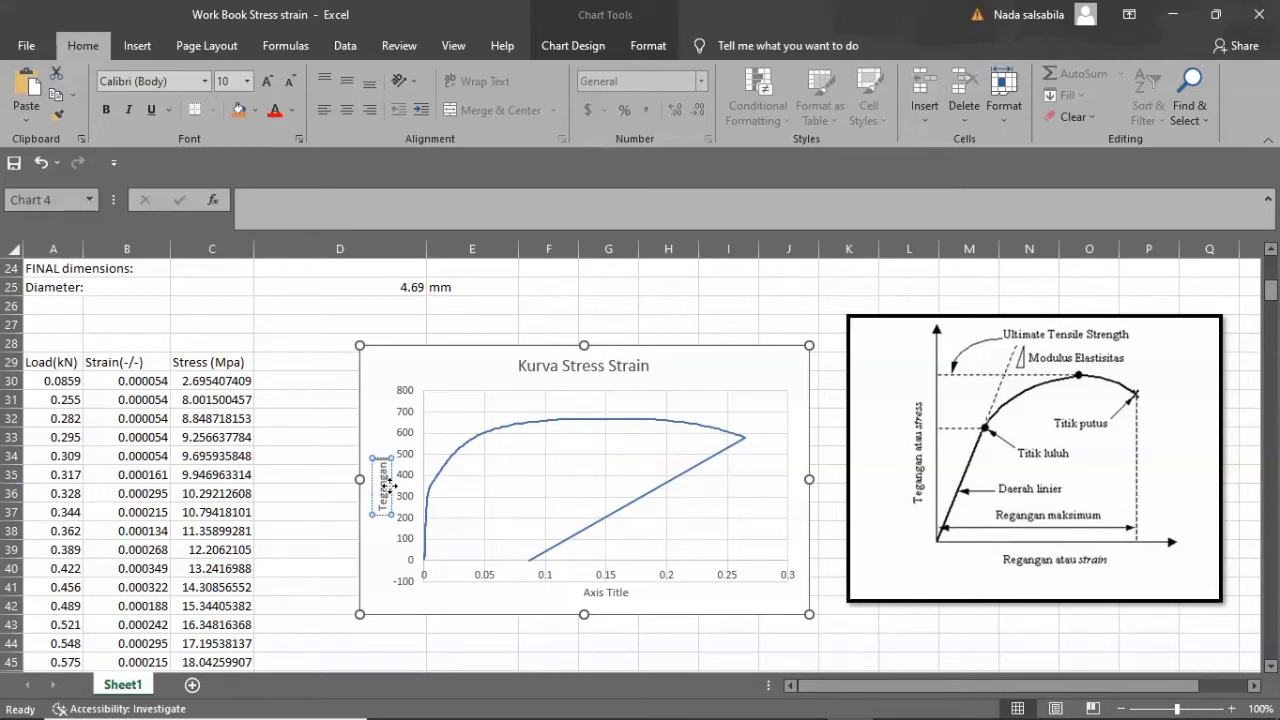
pyautogui.write(' /')
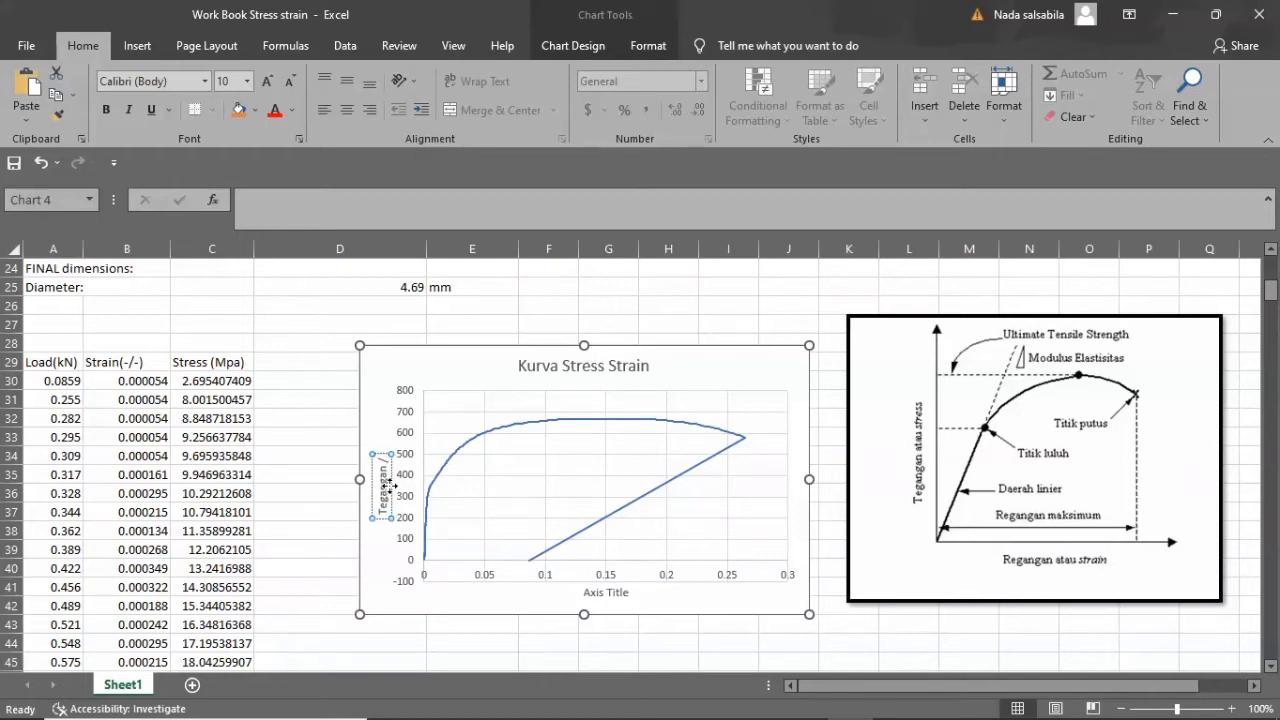
pyautogui.write(' Stress')
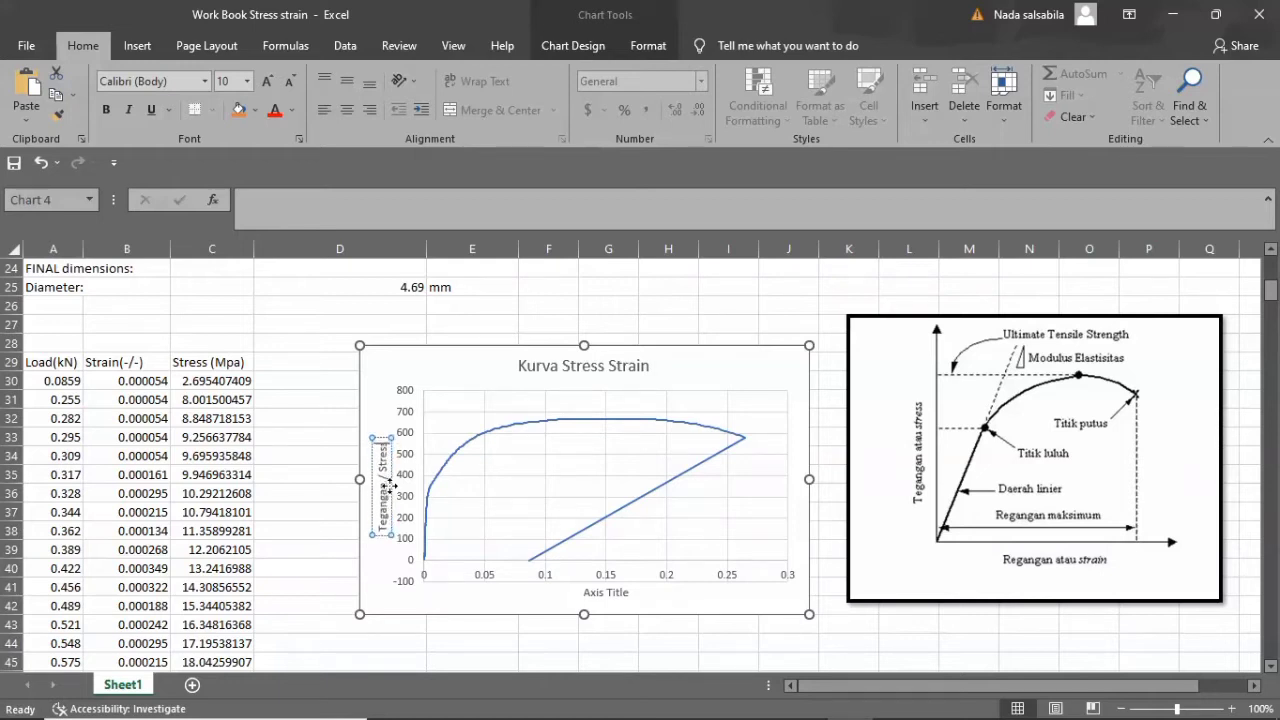
pyautogui.write(' (M')
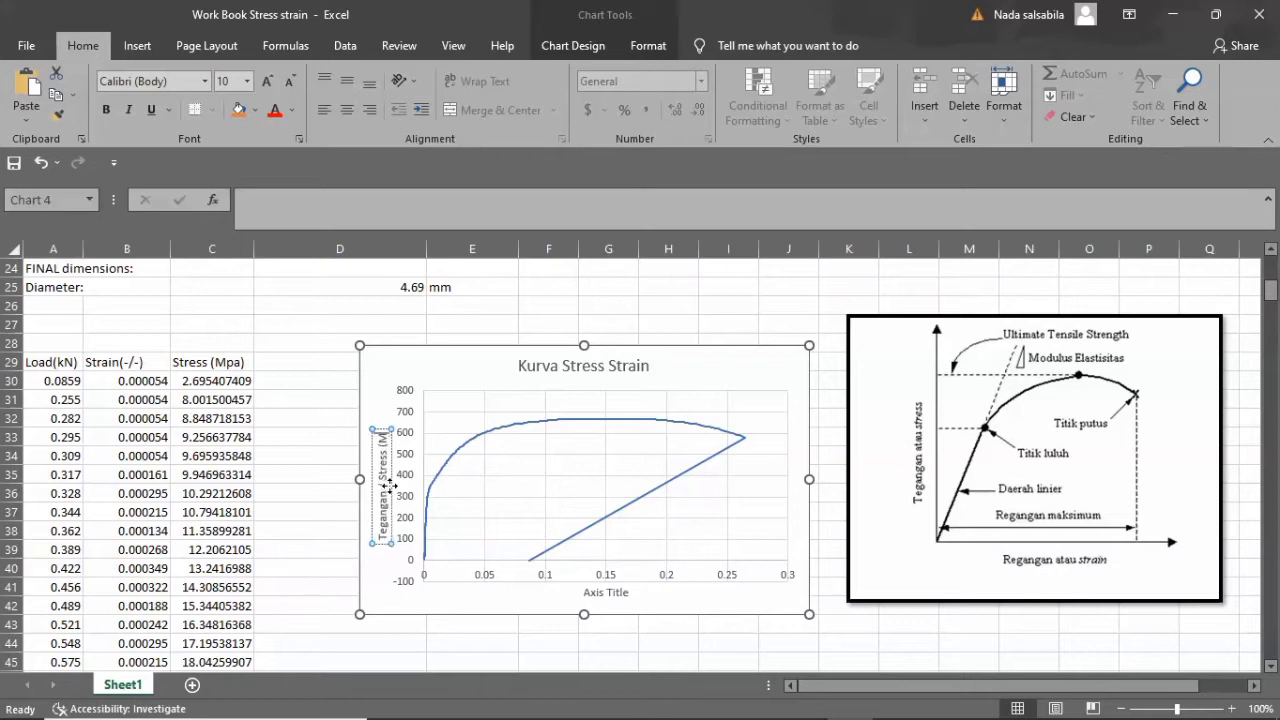
pyautogui.write('pa')
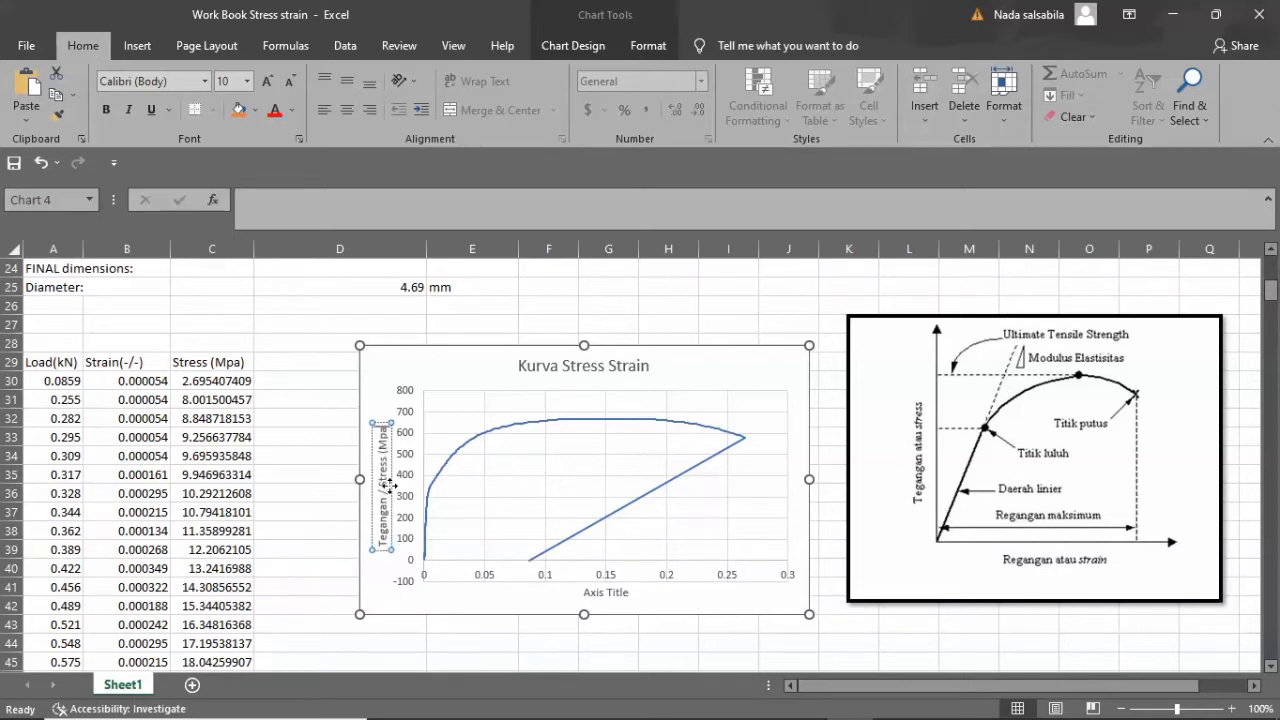
pyautogui.write(')')
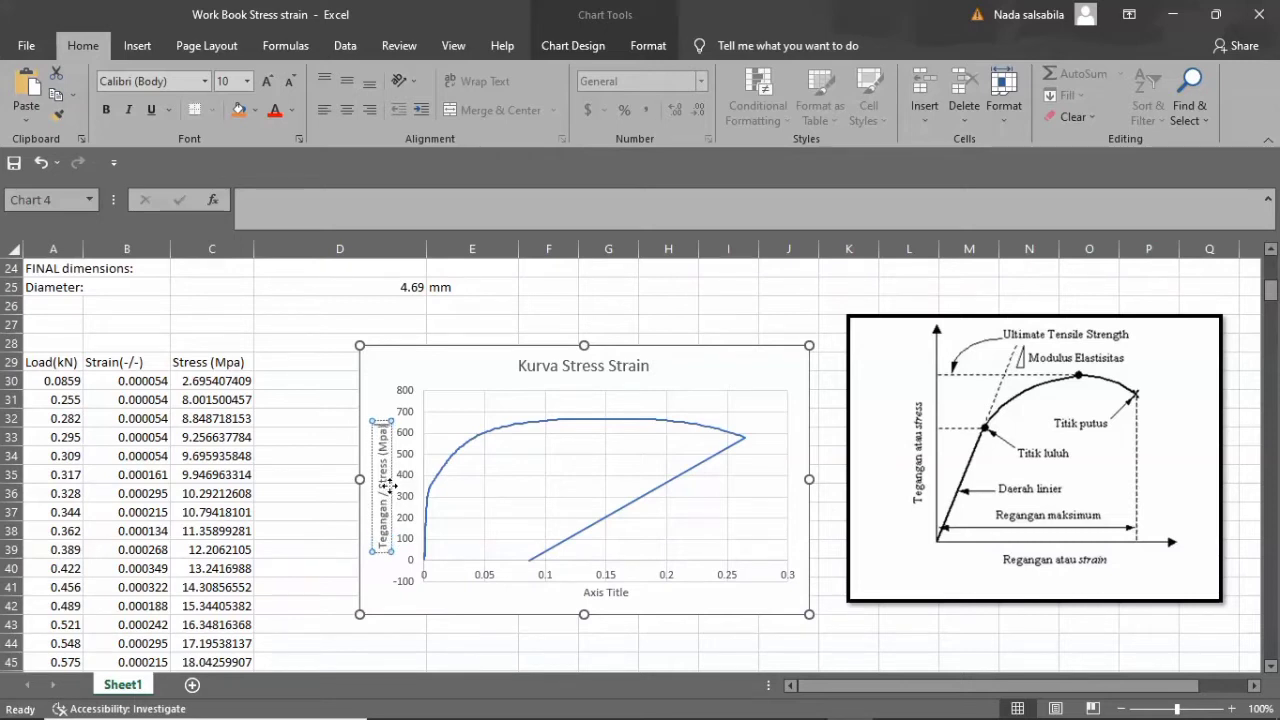
# Change the chart's horizontal axis title to "Regangan / Strain (mm)".
pyautogui.click(606, 592)
pyautogui.tripleClick(607, 596)
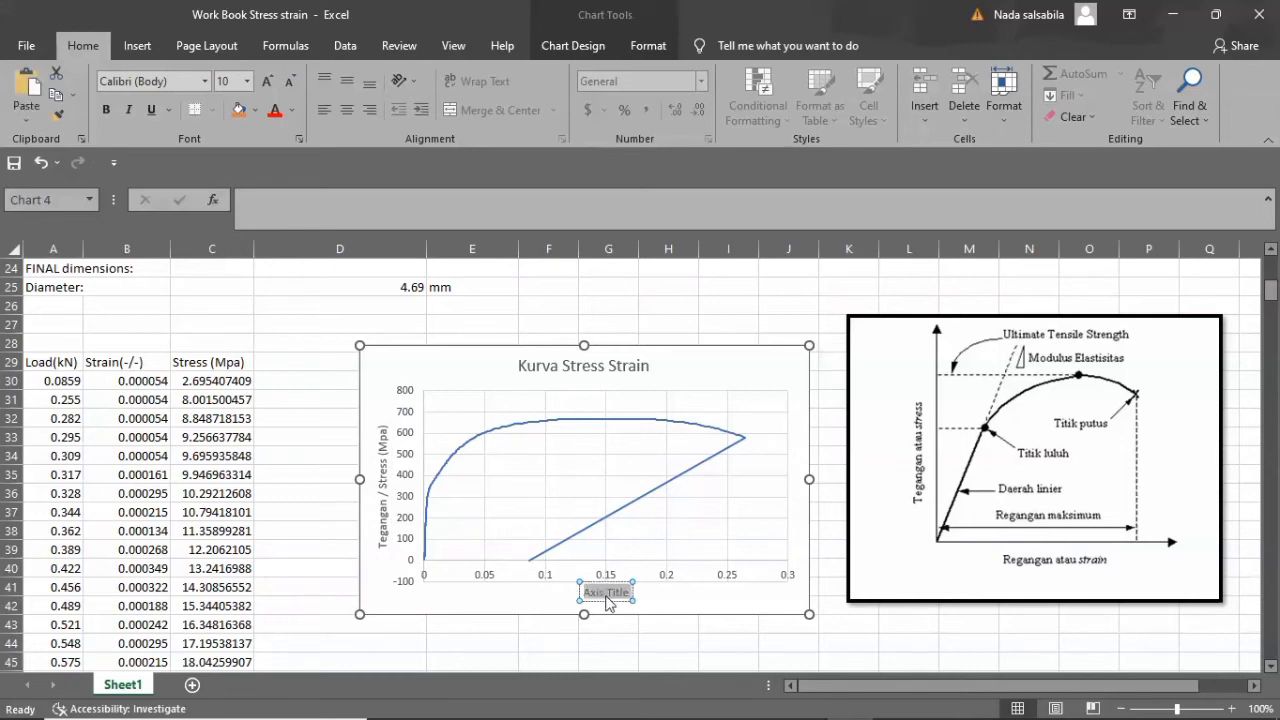
pyautogui.press('BackSpace')
pyautogui.write('gang')
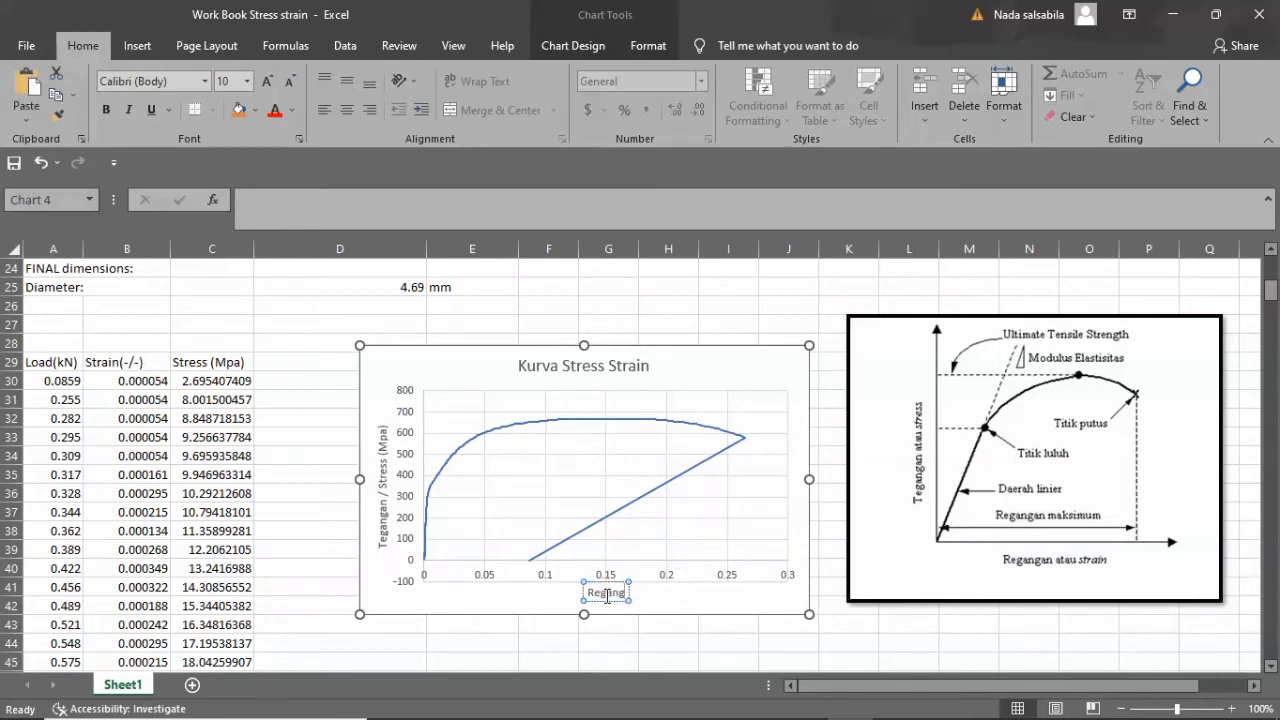
pyautogui.write('an /')
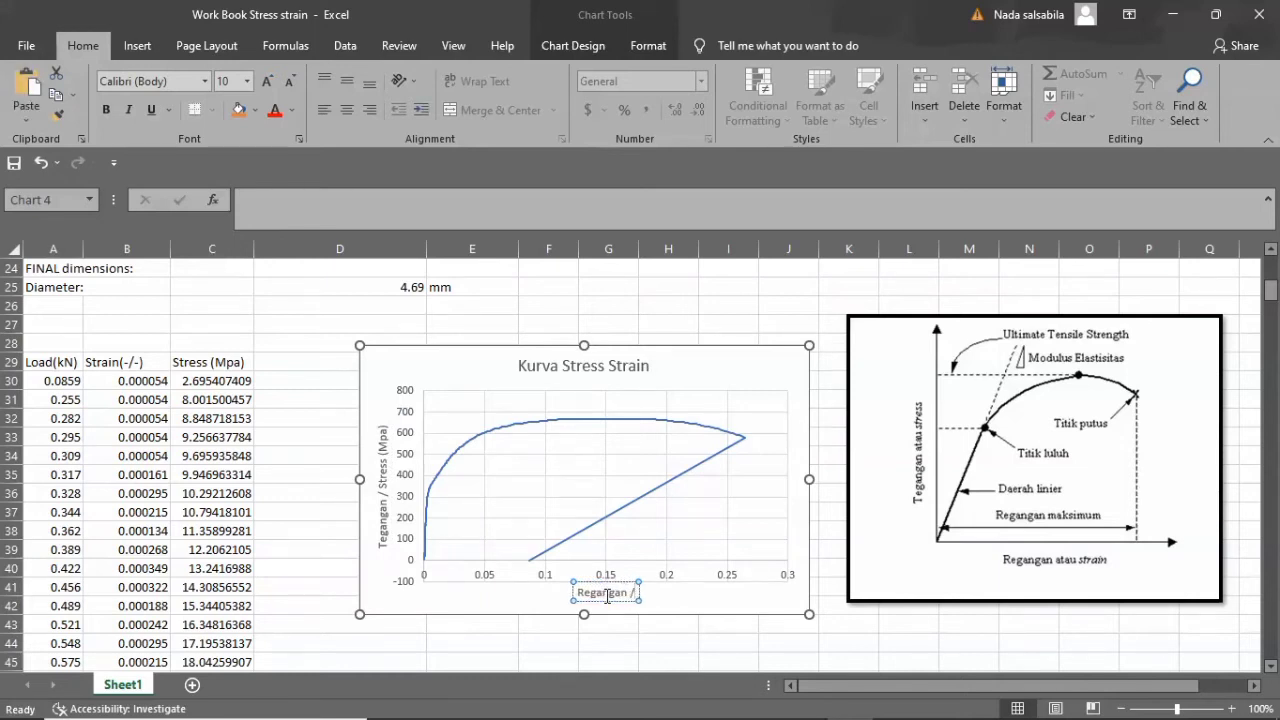
pyautogui.write(' Stra')
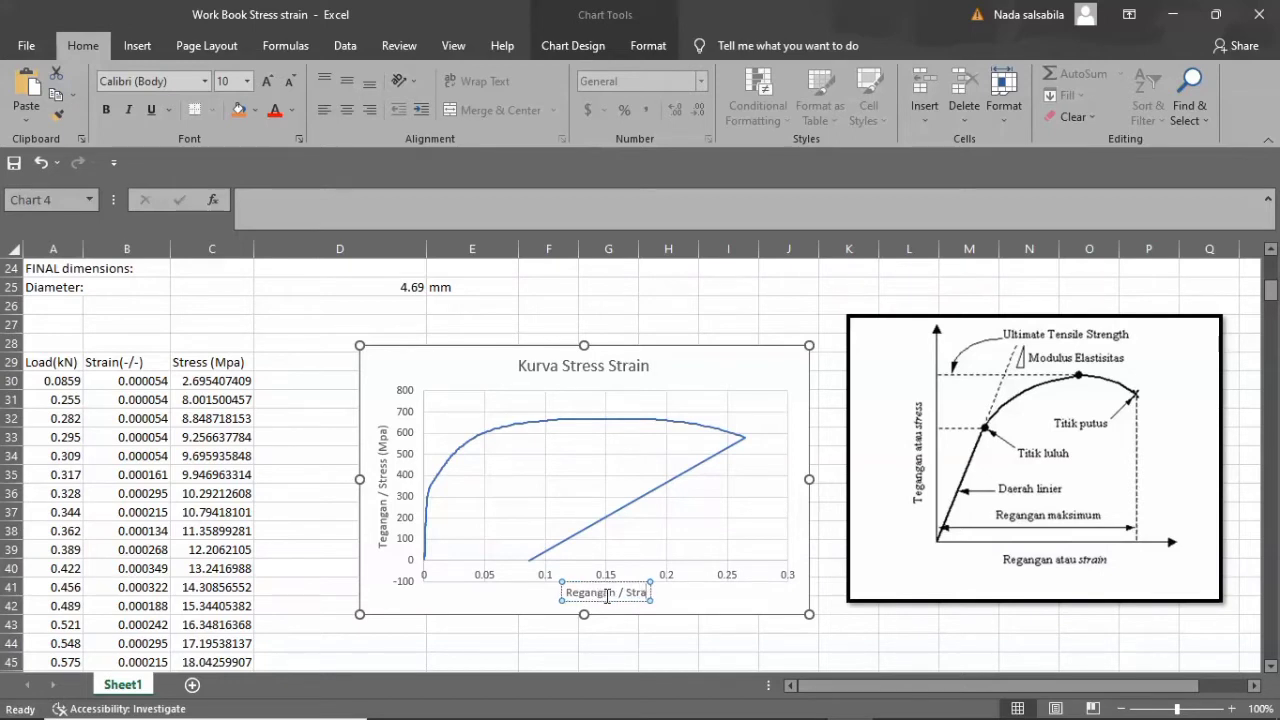
pyautogui.write('in (mm)')
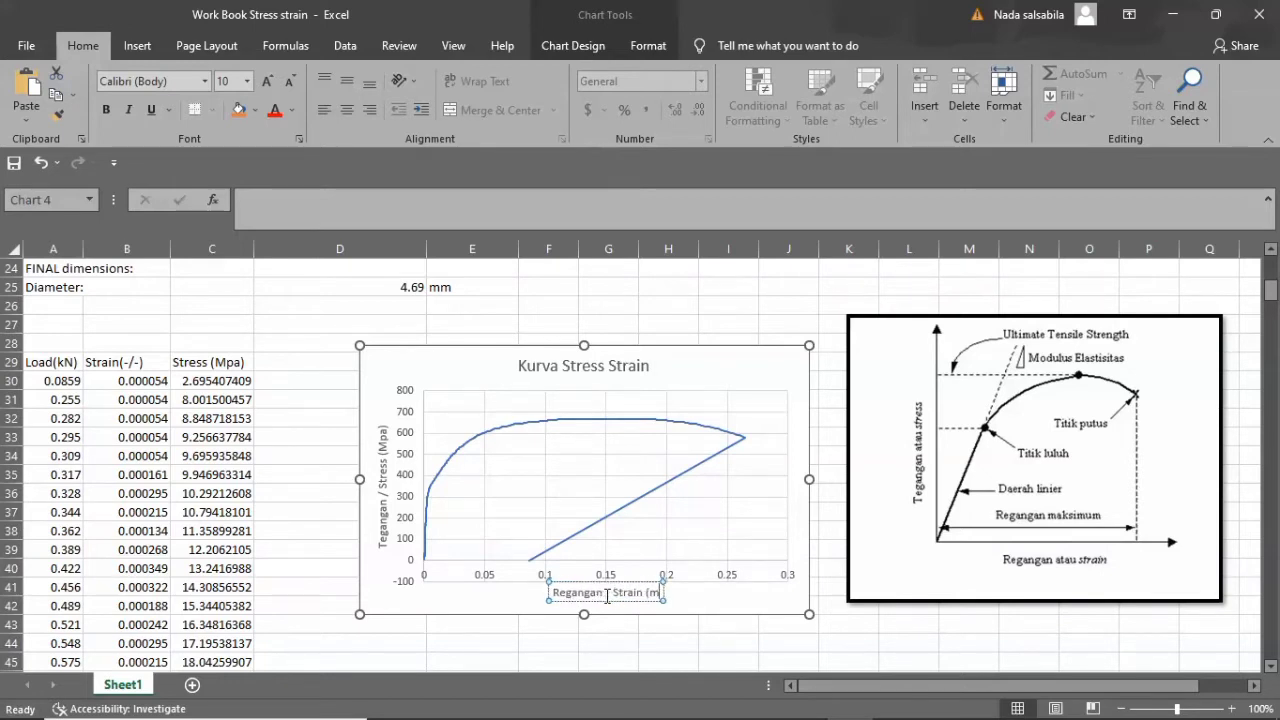
pyautogui.click(747, 611)
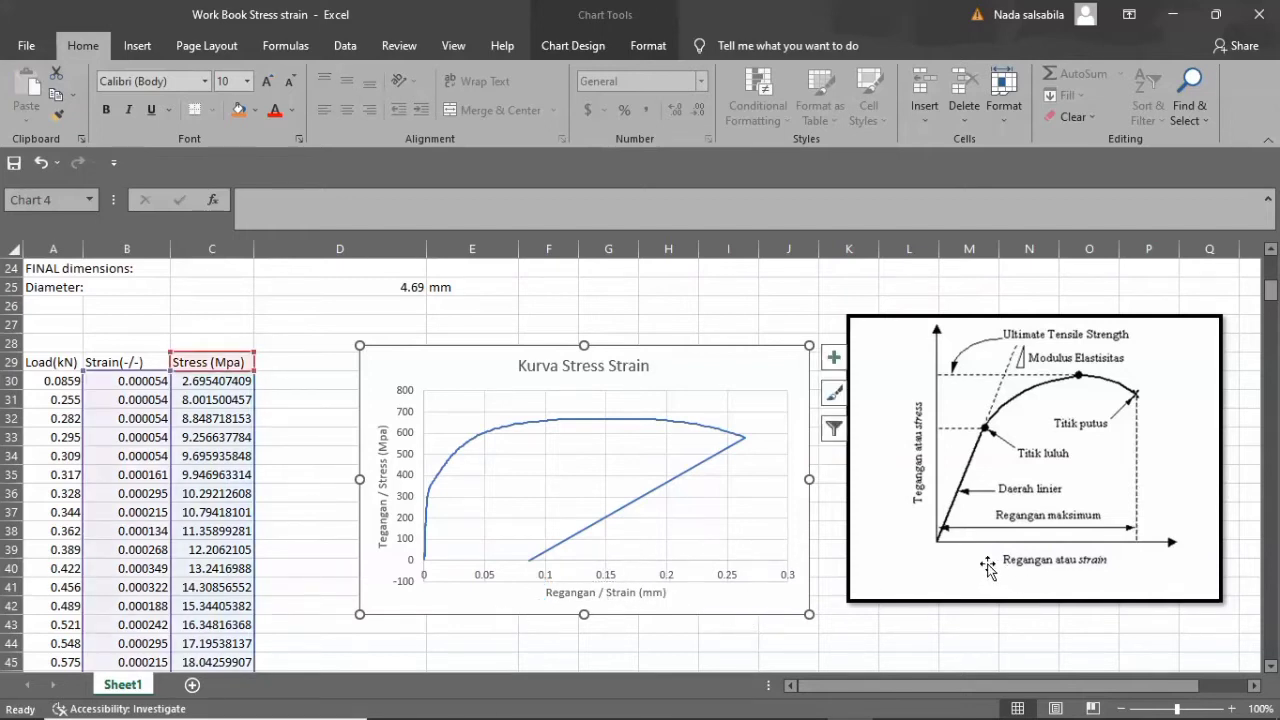
# Examine the labelled points and regions of the reference stress-strain diagram up close.
pyautogui.moveTo(949, 571); pyautogui.dragTo(945, 578)
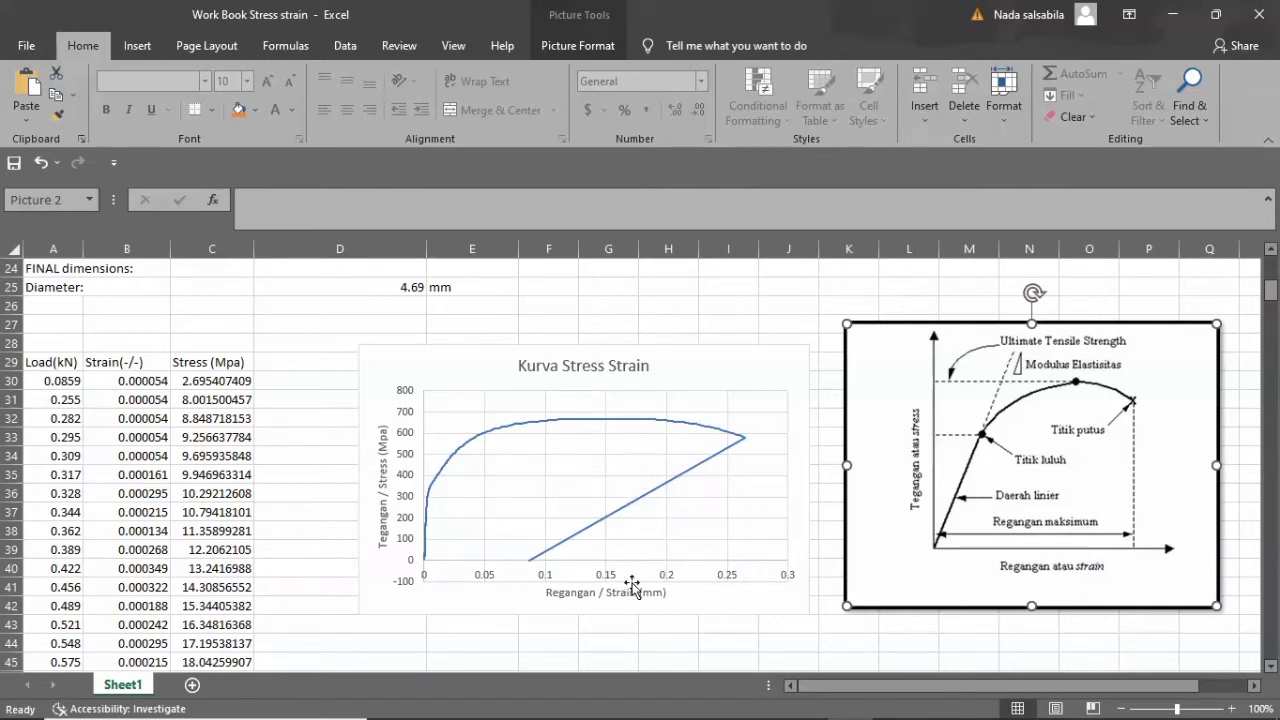
pyautogui.click(1231, 708)
pyautogui.click(1231, 708)
pyautogui.click(1231, 708)
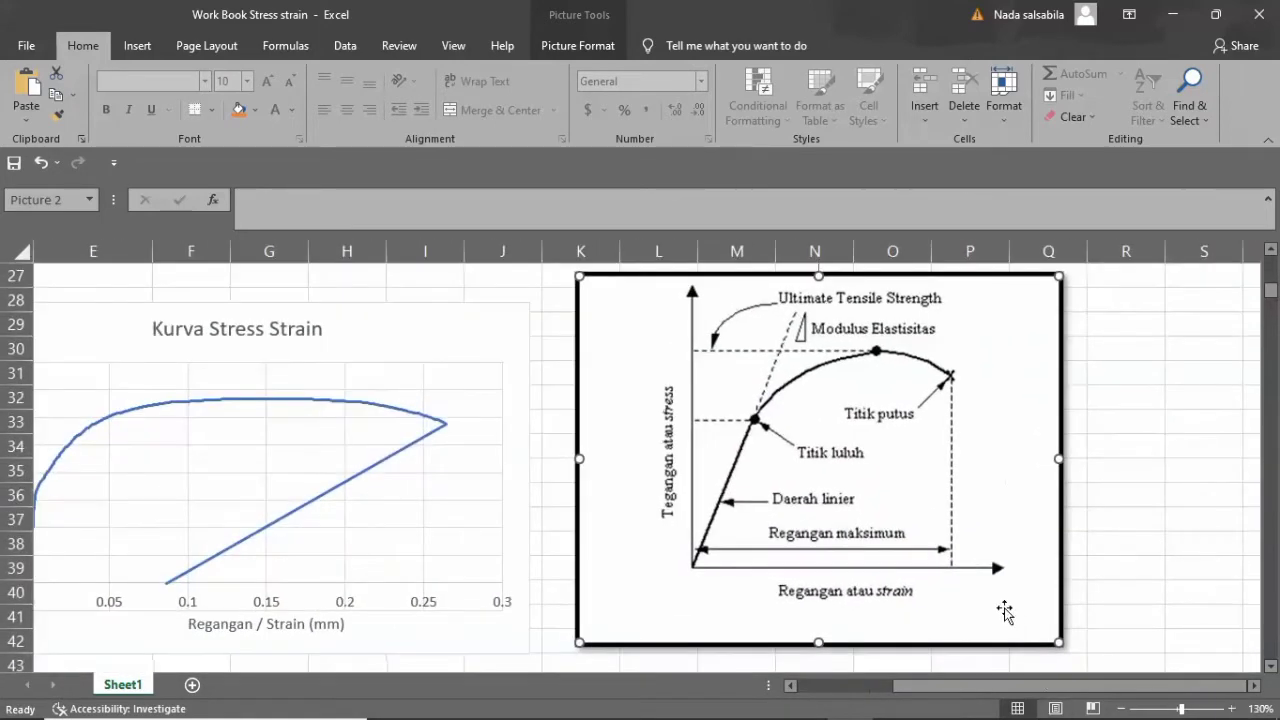
pyautogui.scroll(1, 1005, 612)
pyautogui.scroll(-1, 1006, 609)
pyautogui.click(1231, 708)
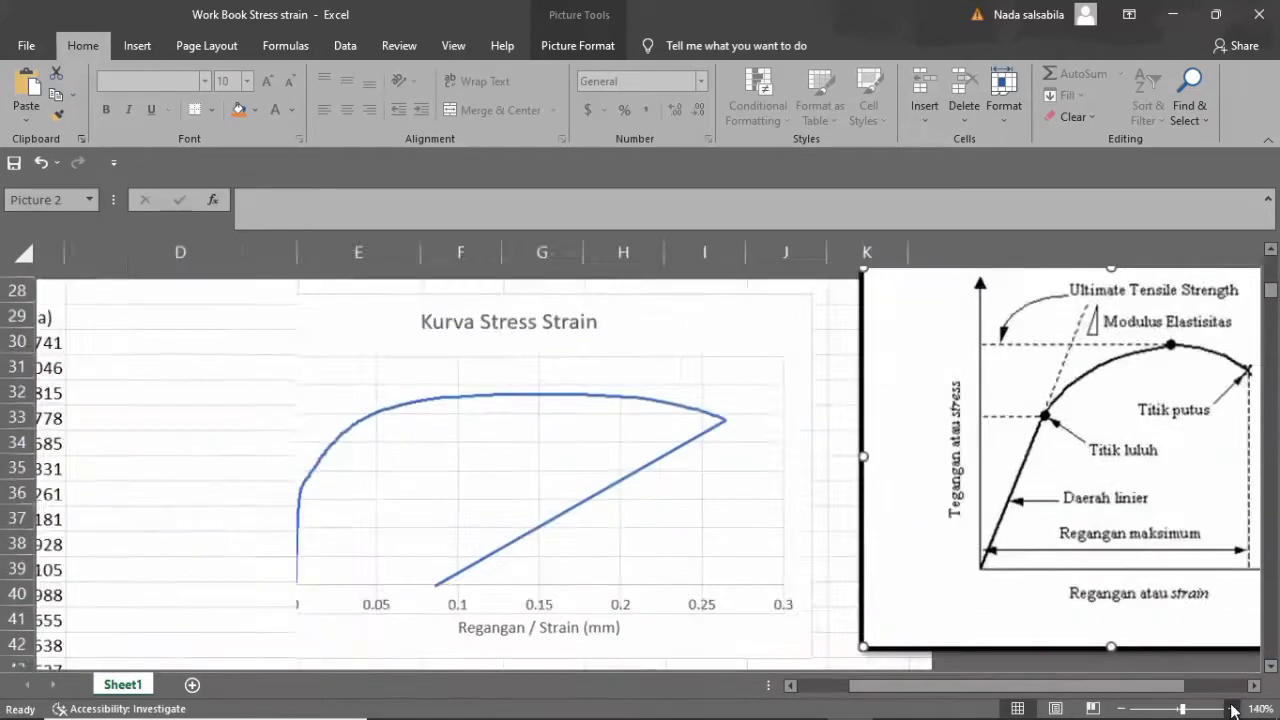
pyautogui.moveTo(1171, 686)
pyautogui.mouseDown()
pyautogui.moveTo(1122, 692)
pyautogui.moveTo(1165, 690)
pyautogui.mouseUp()
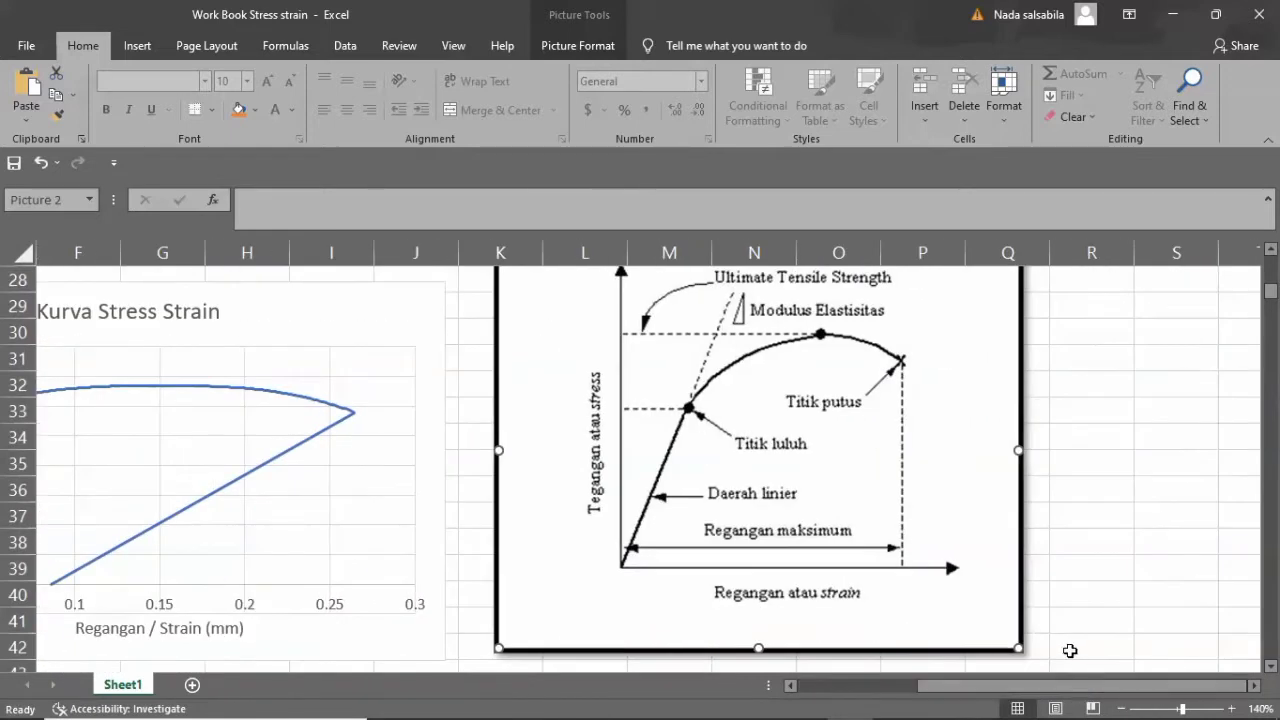
pyautogui.scroll(1, 1063, 642)
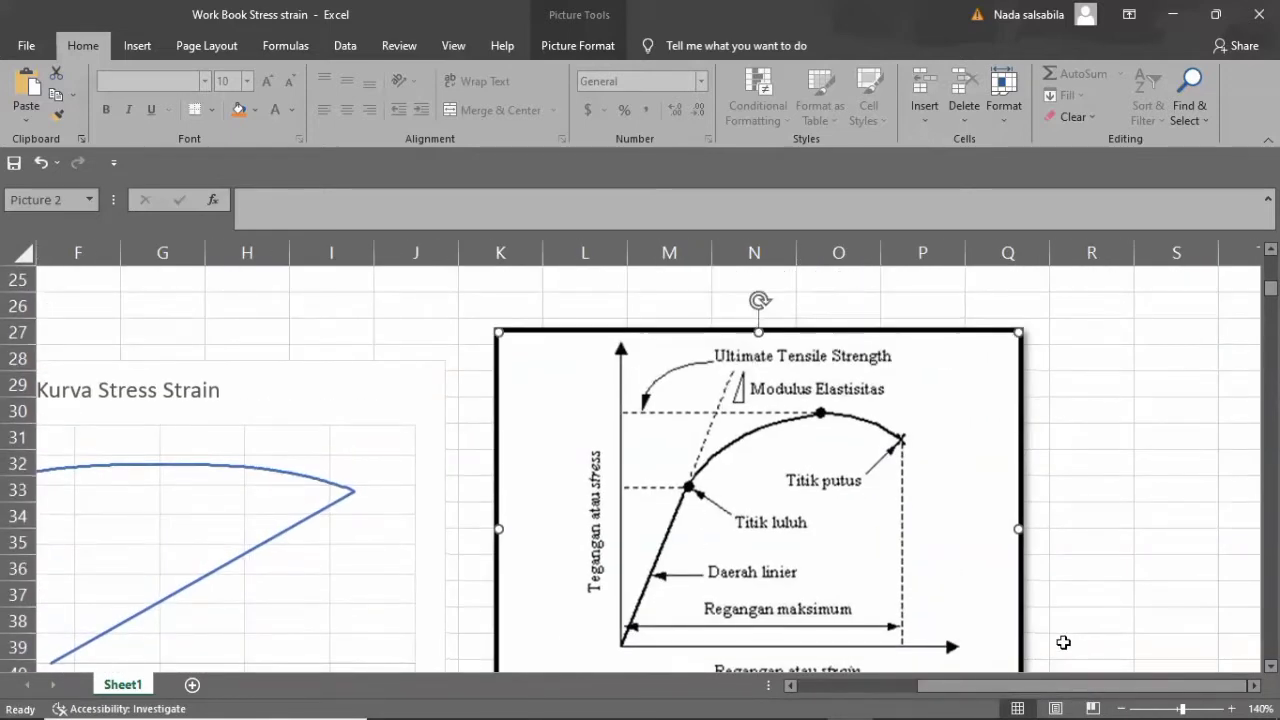
pyautogui.scroll(-1, 1063, 642)
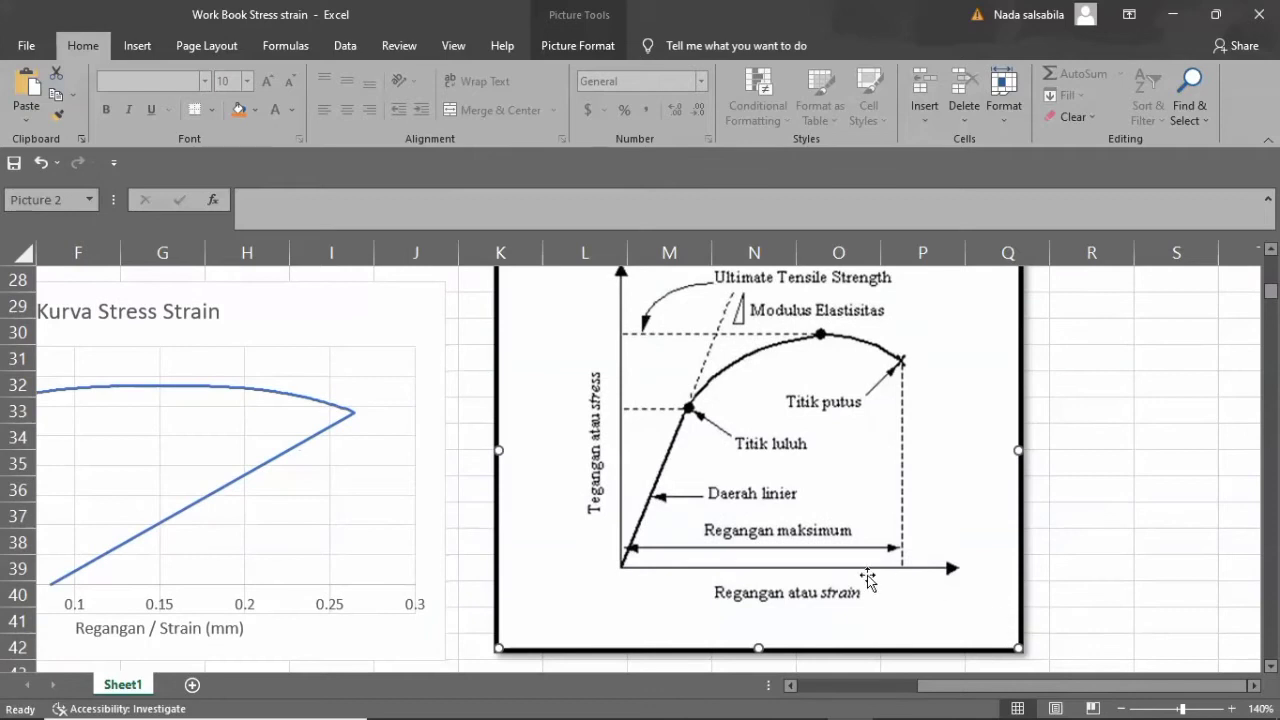
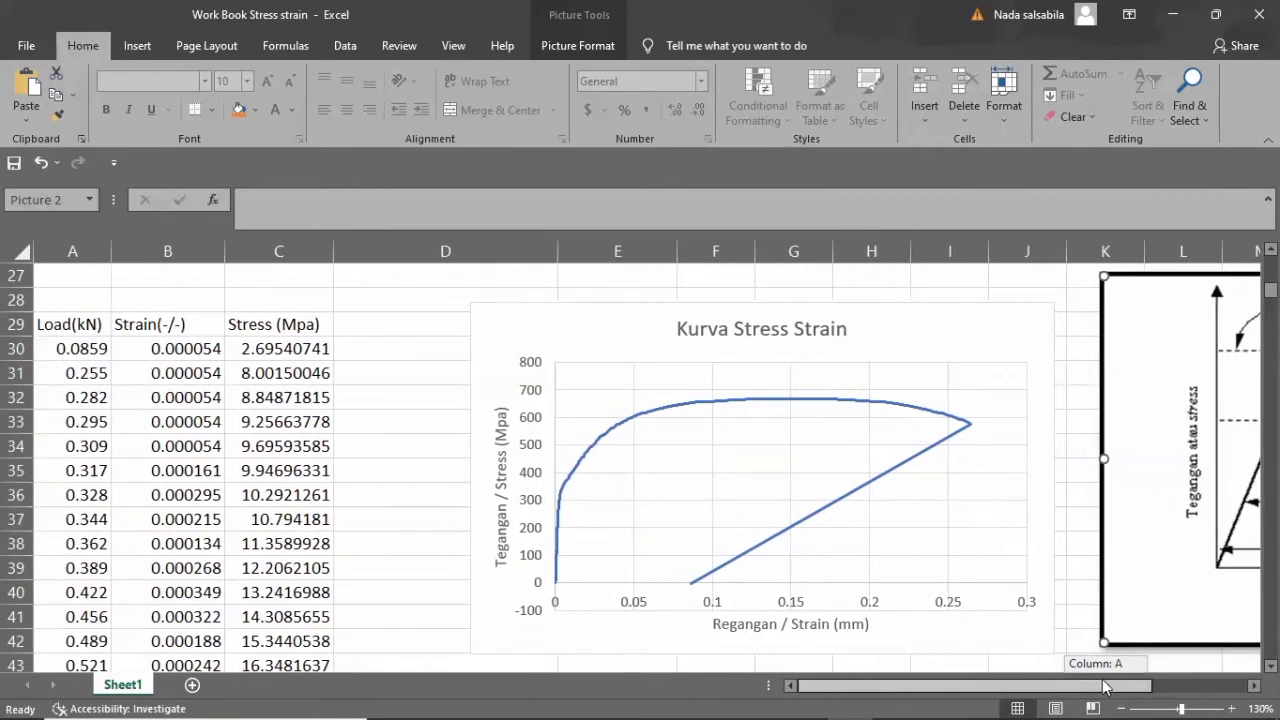
# Add a data label to the yield point of the plotted curve, where its steep linear region ends.
pyautogui.click(1236, 708)
pyautogui.click(1236, 708)
pyautogui.click(1236, 708)
pyautogui.click(1236, 708)
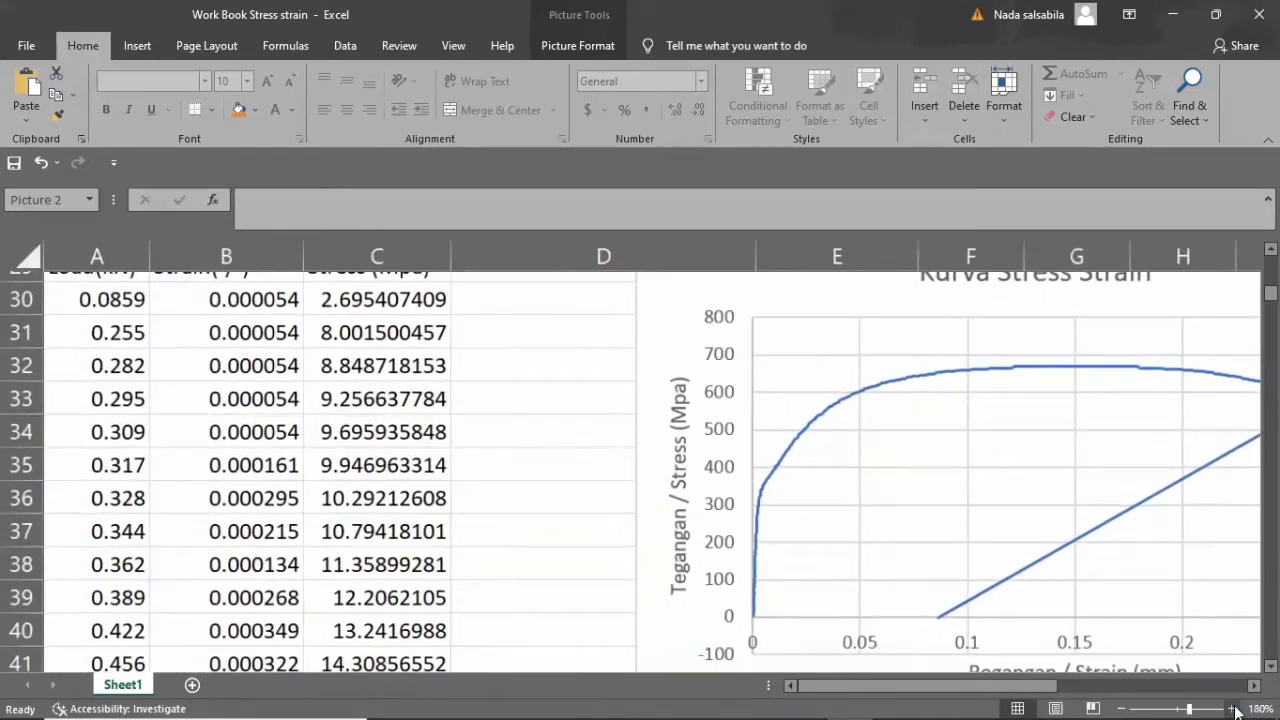
pyautogui.click(1236, 708)
pyautogui.moveTo(1062, 688)
pyautogui.mouseDown()
pyautogui.moveTo(1048, 688)
pyautogui.moveTo(1068, 688)
pyautogui.mouseUp()
pyautogui.click(1231, 708)
pyautogui.click(1231, 708)
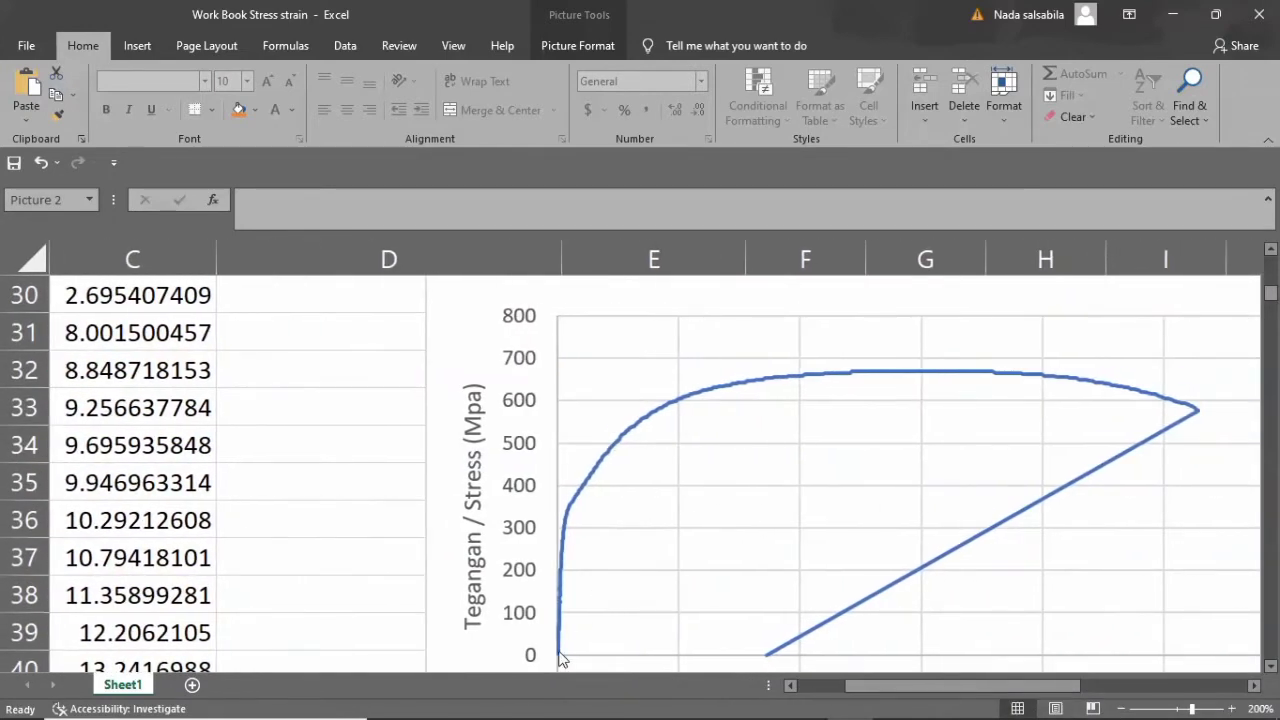
pyautogui.click(570, 514)
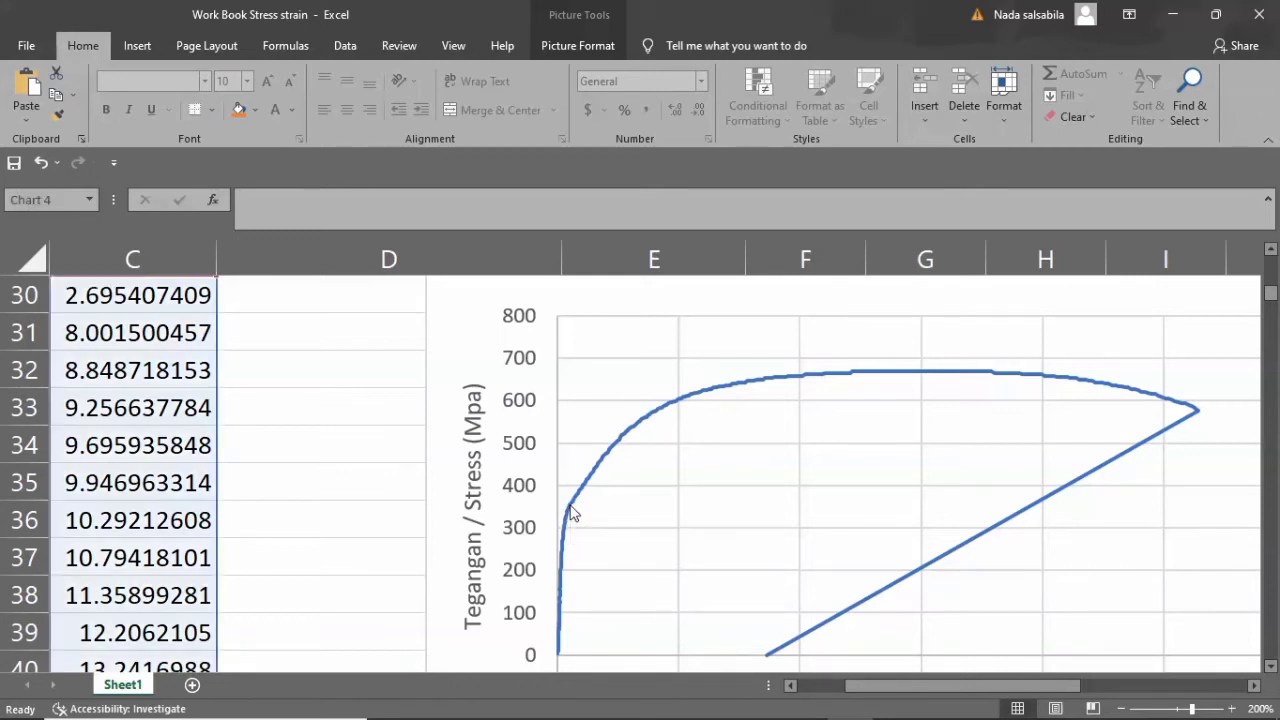
pyautogui.click(569, 511)
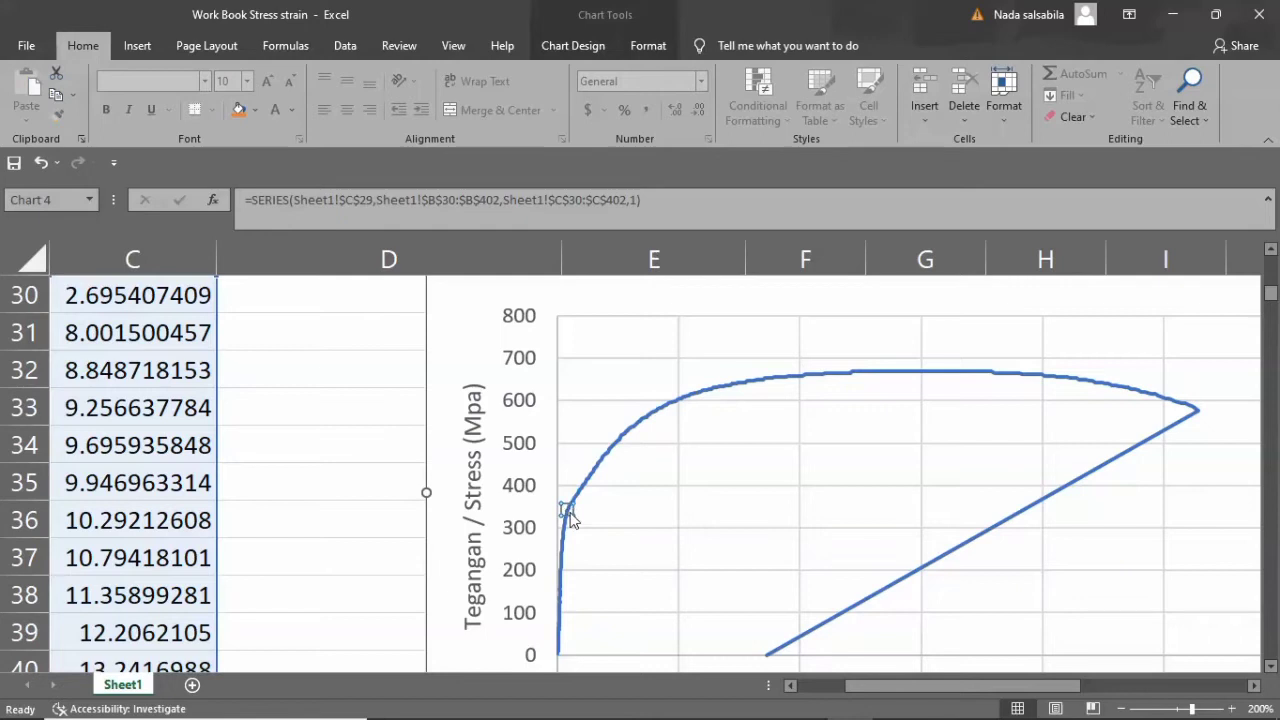
pyautogui.moveTo(572, 515)
pyautogui.rightClick(568, 510)
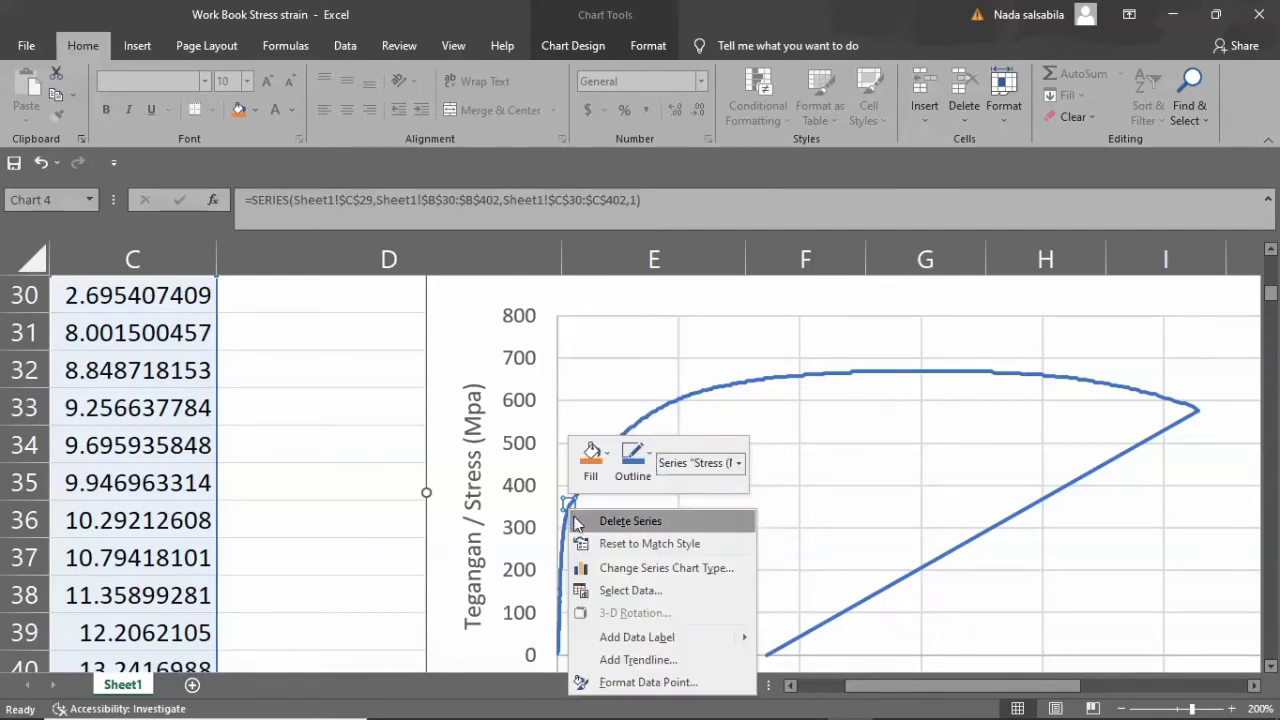
pyautogui.click(631, 637)
pyautogui.click(622, 512)
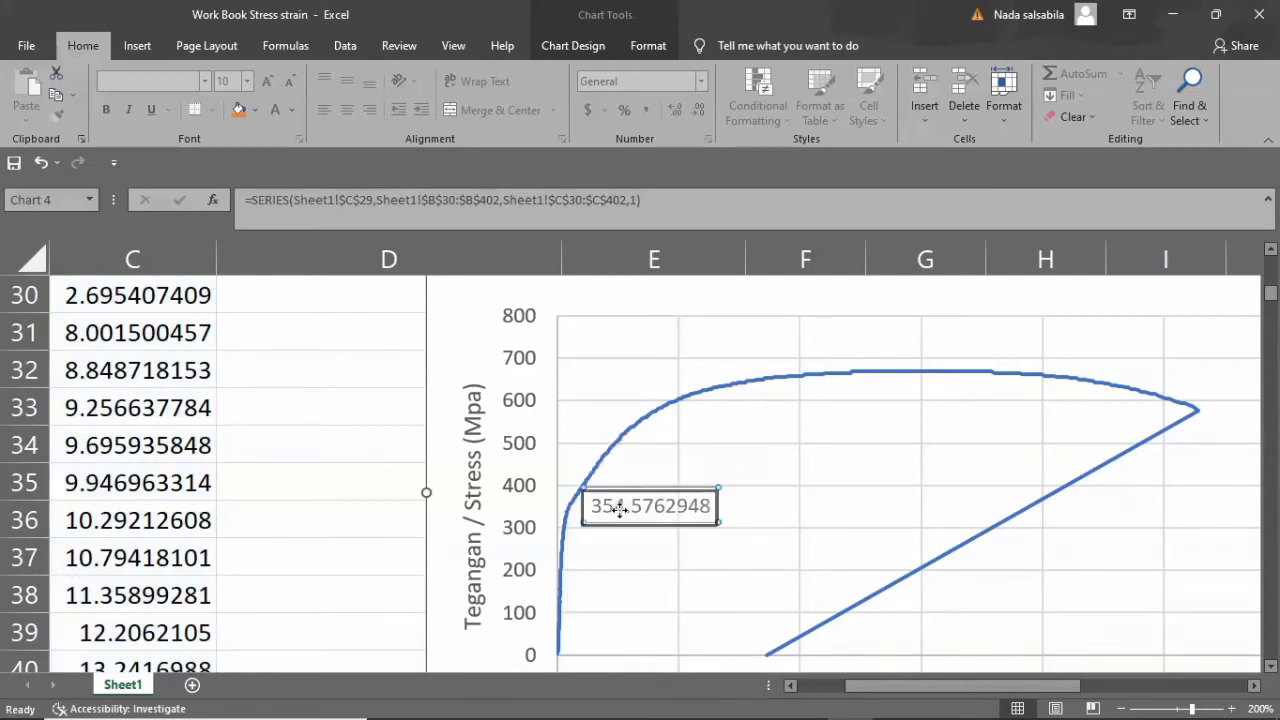
# Examine the linear region and the individual curve points around the labelled yield point.
pyautogui.click(609, 522)
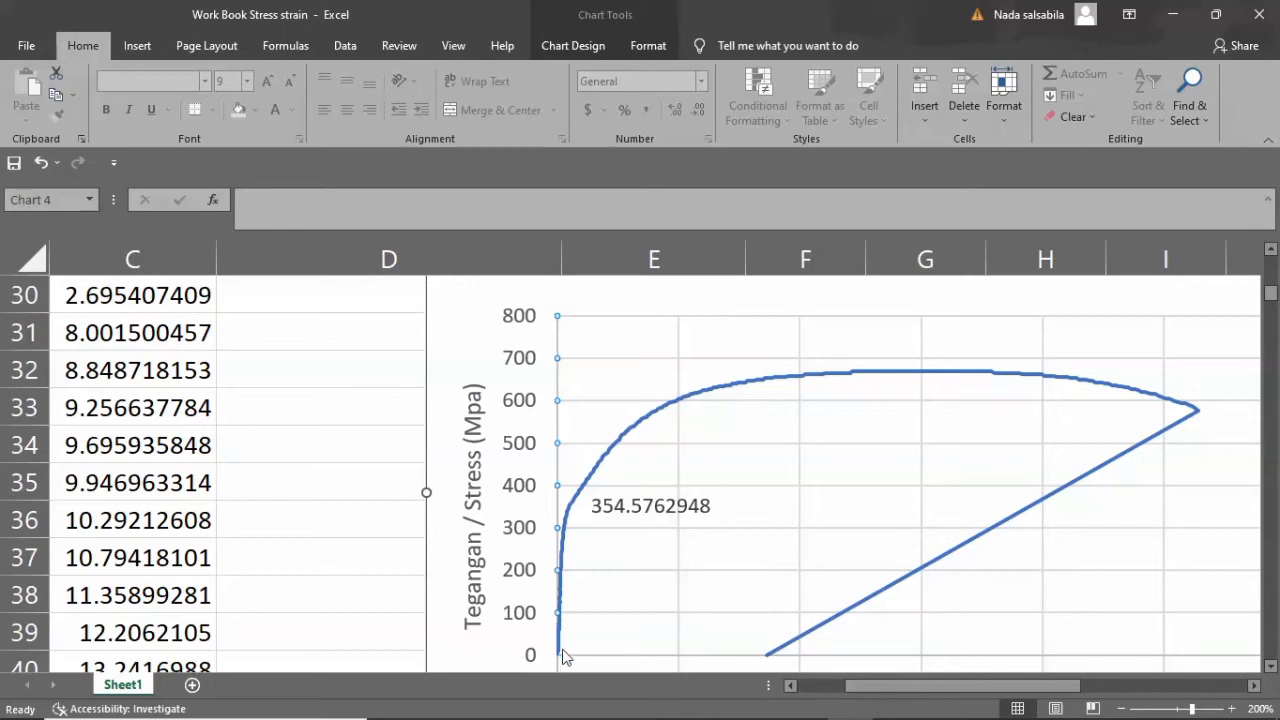
pyautogui.click(568, 515)
pyautogui.click(608, 516)
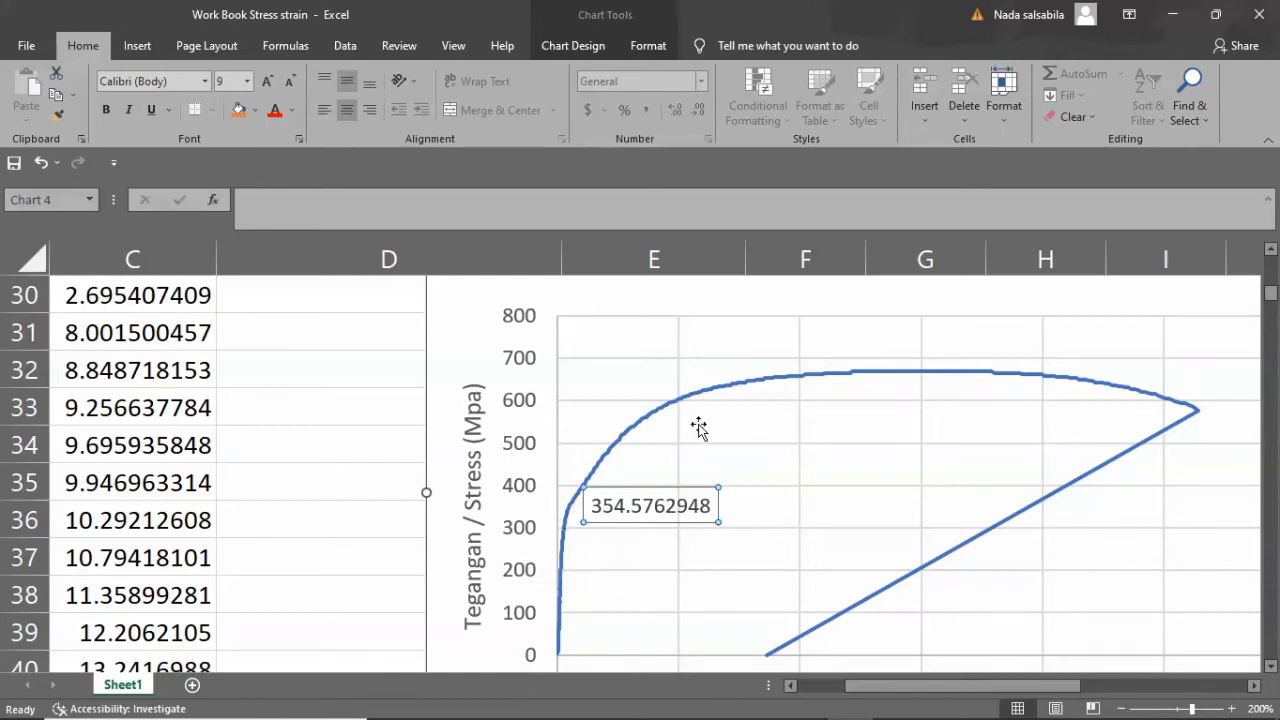
pyautogui.click(570, 510)
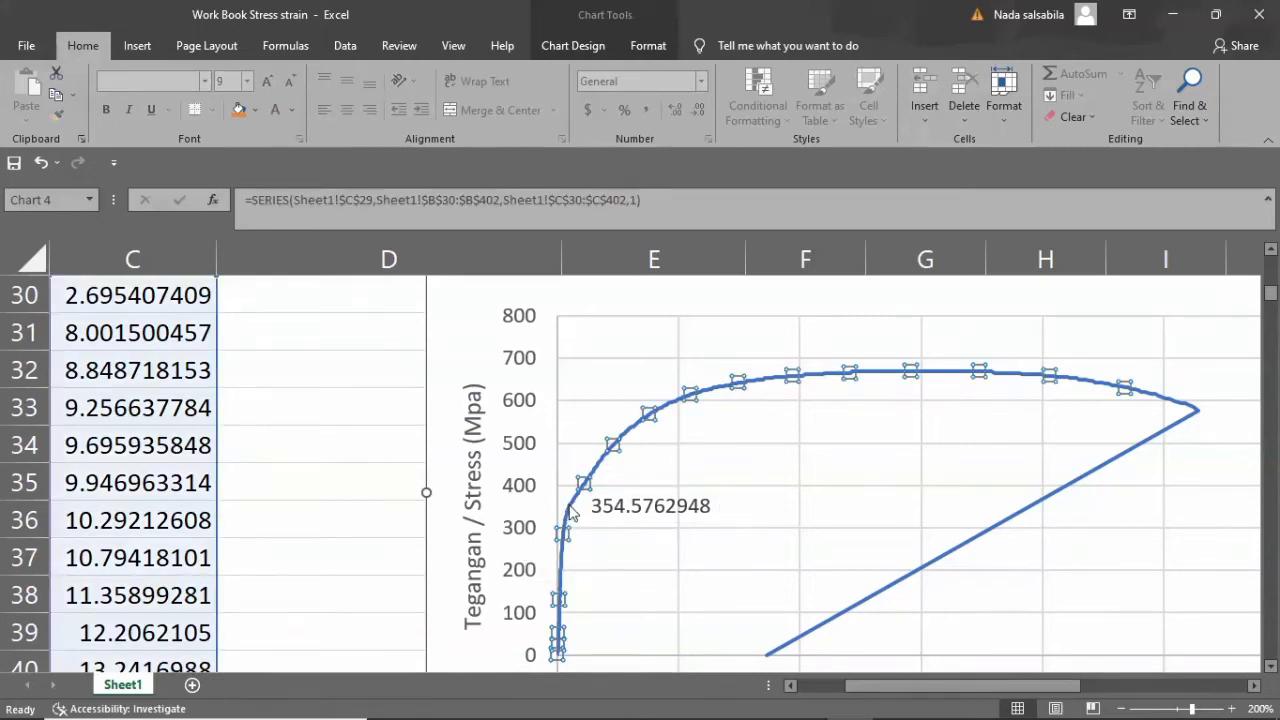
pyautogui.click(570, 507)
pyautogui.moveTo(575, 505)
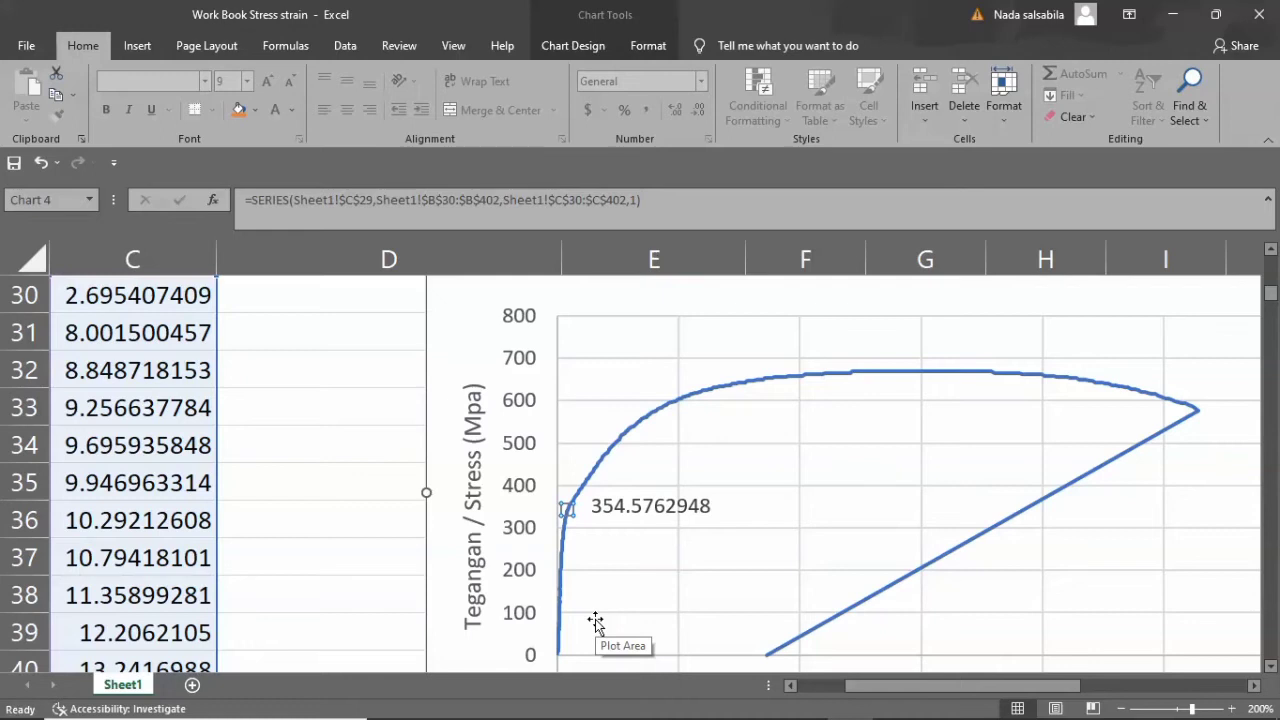
pyautogui.click(568, 514)
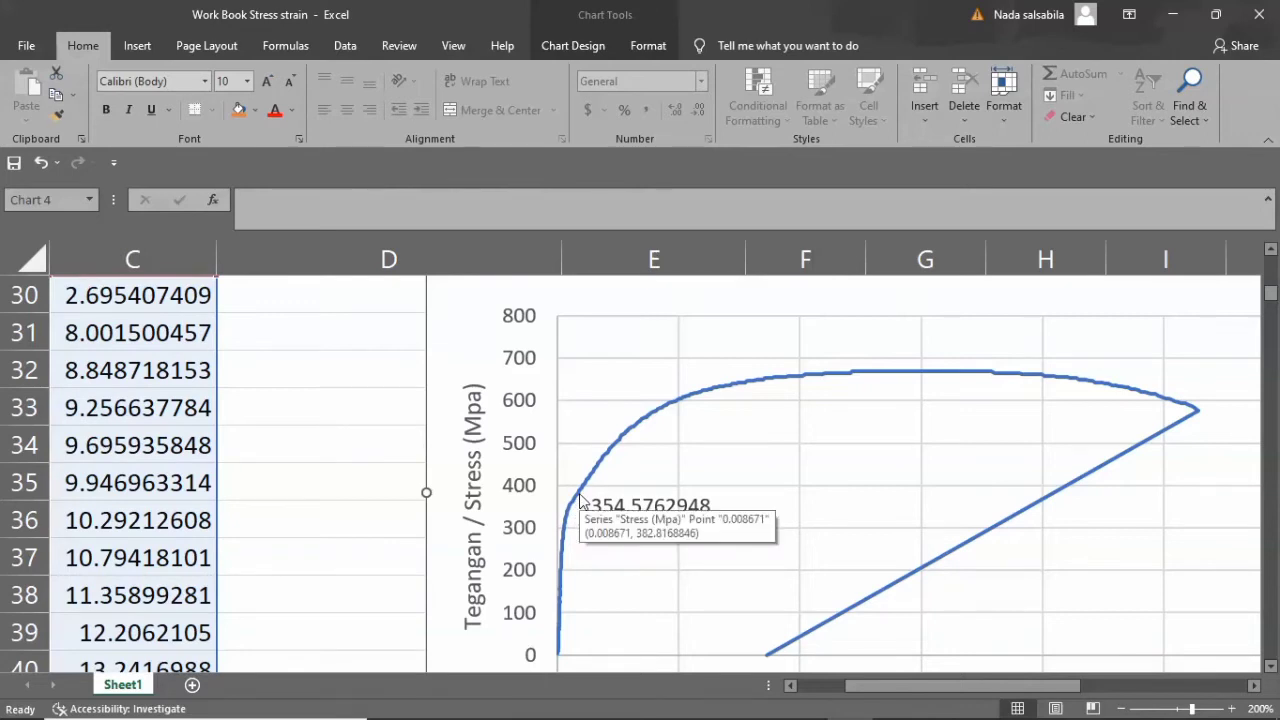
pyautogui.click(580, 500)
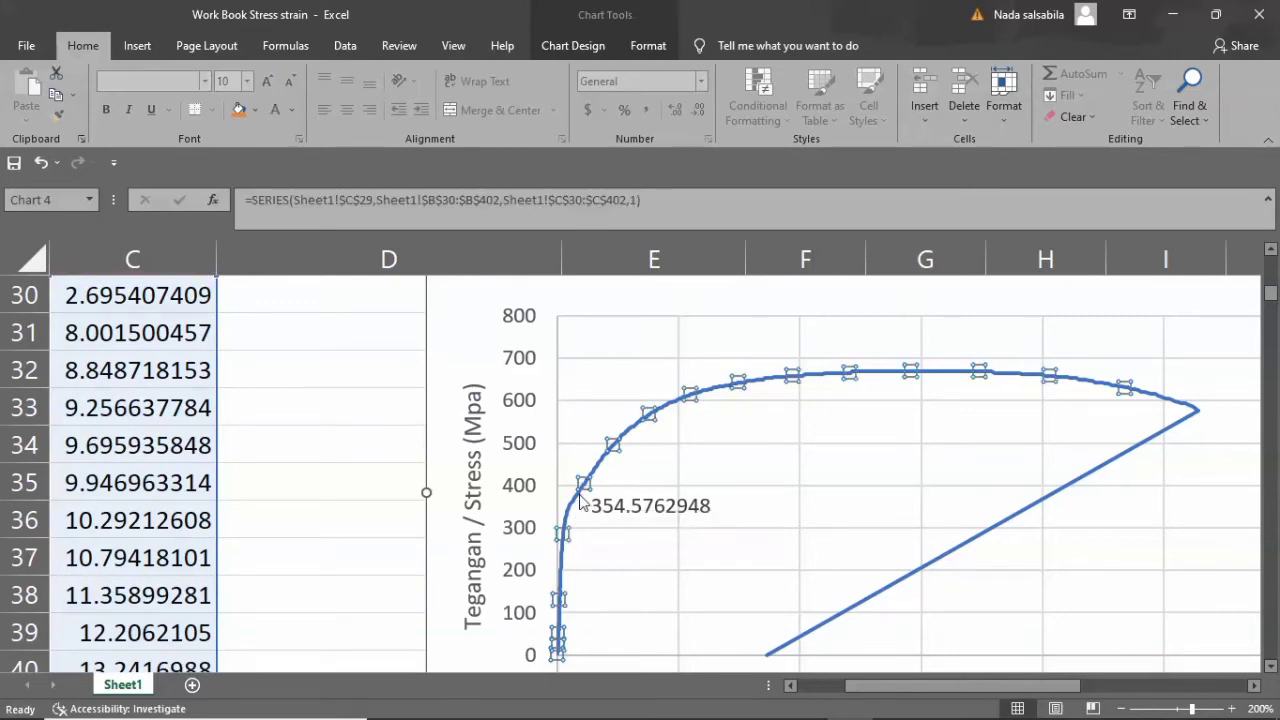
pyautogui.click(580, 496)
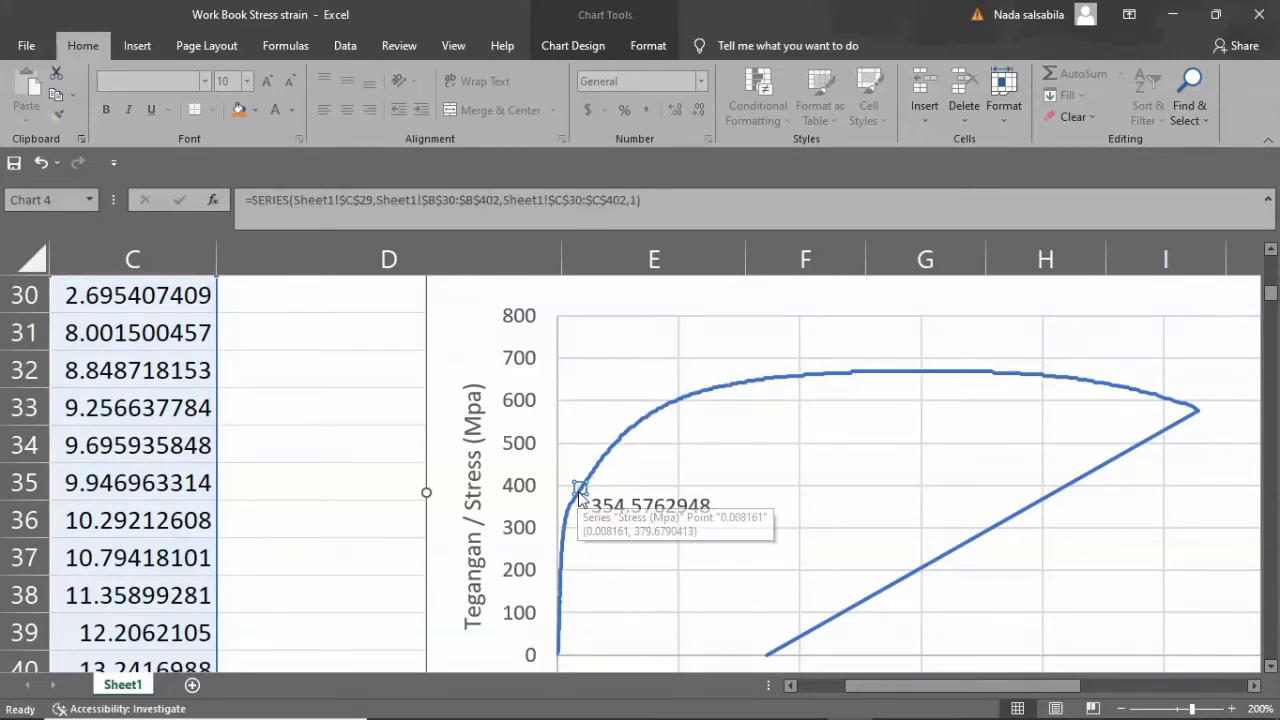
# Add a data label to the curve point just above the labelled yield point, at about 402 MPa.
pyautogui.rightClick(580, 490)
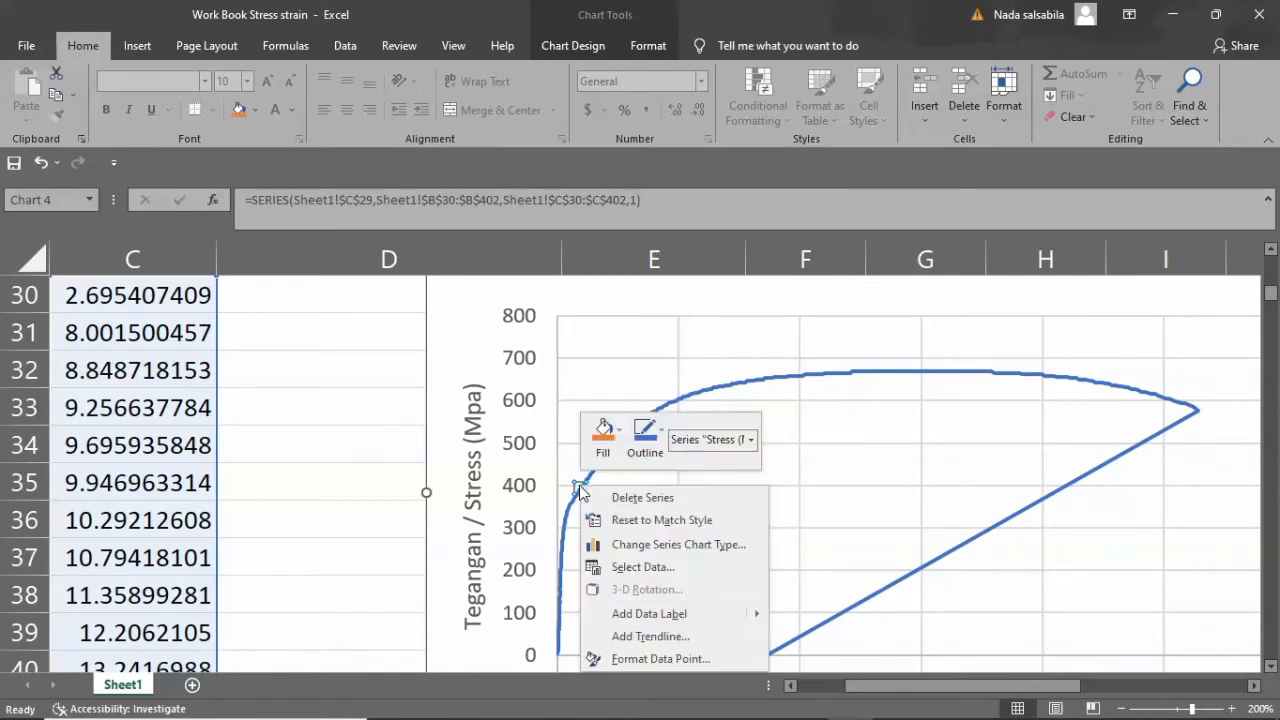
pyautogui.click(629, 613)
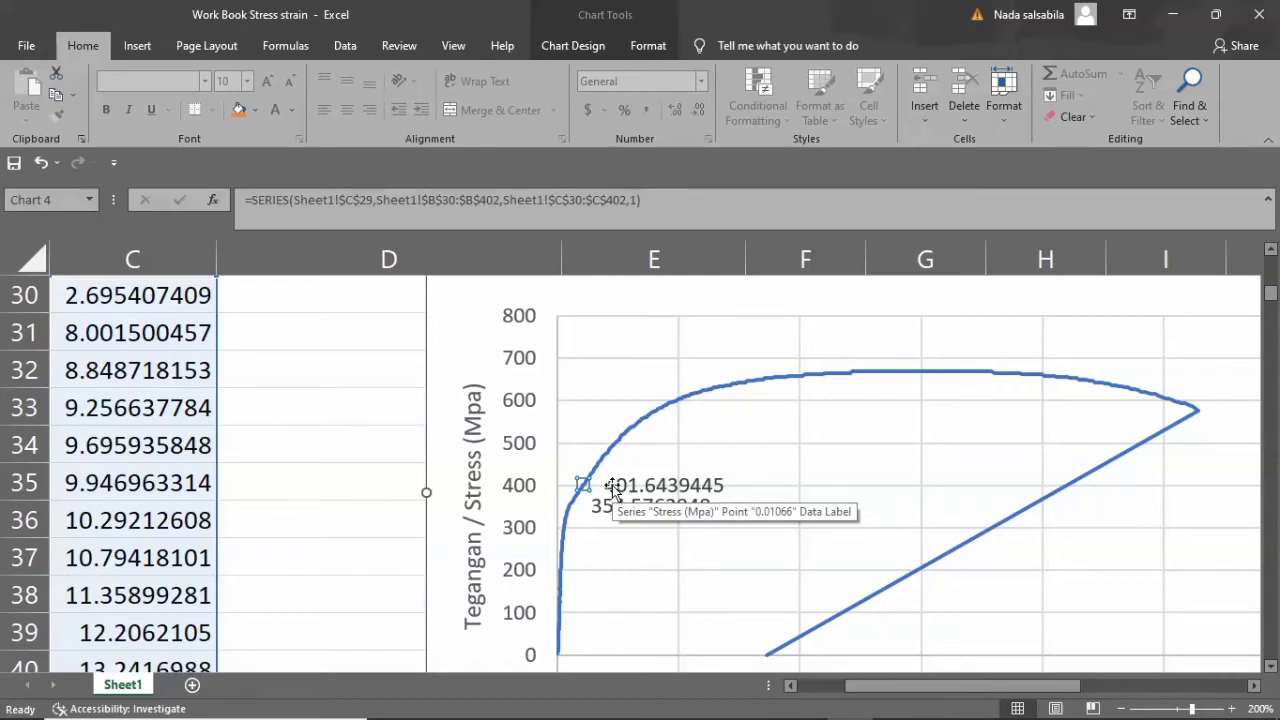
pyautogui.scroll(-2, 615, 508)
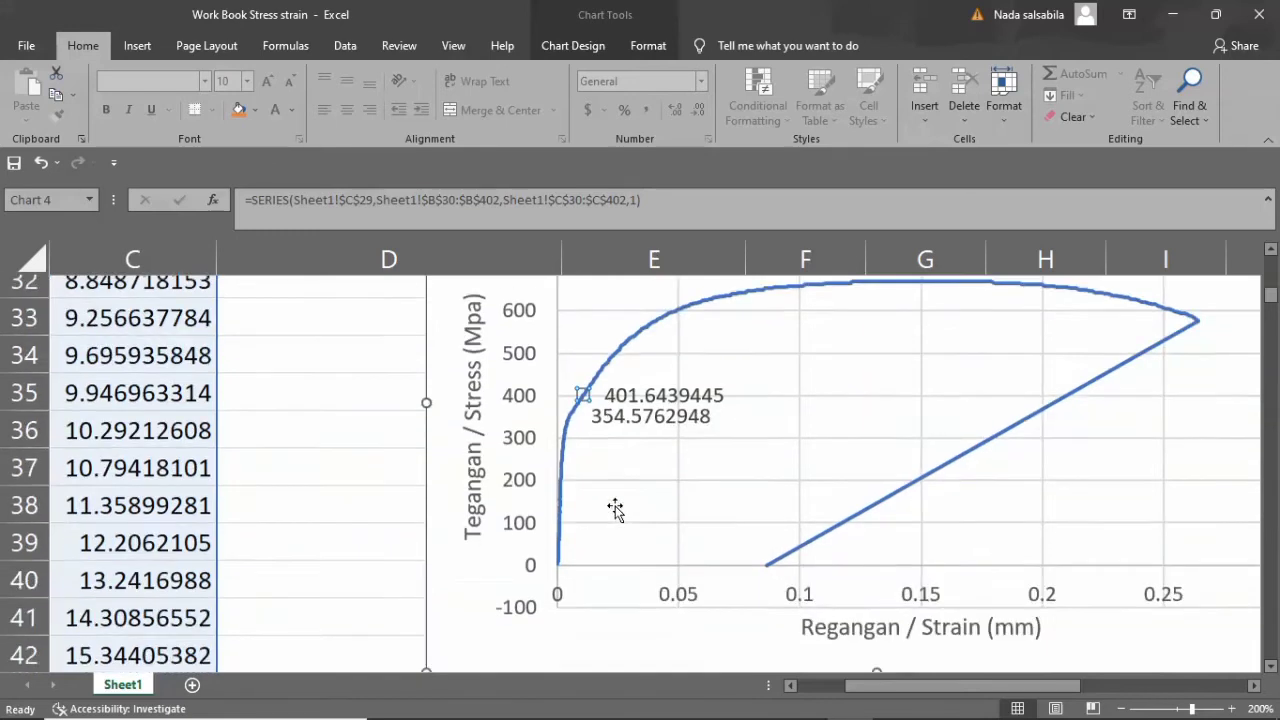
pyautogui.scroll(1, 615, 508)
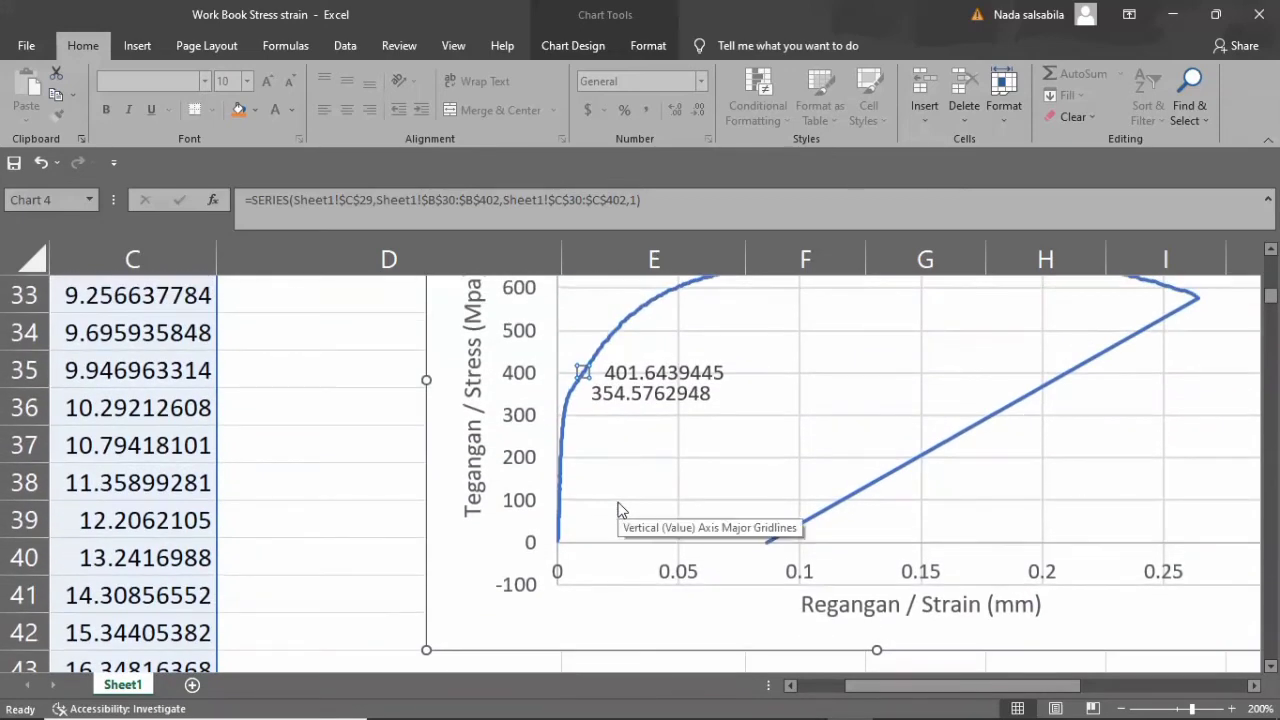
pyautogui.scroll(2, 610, 400)
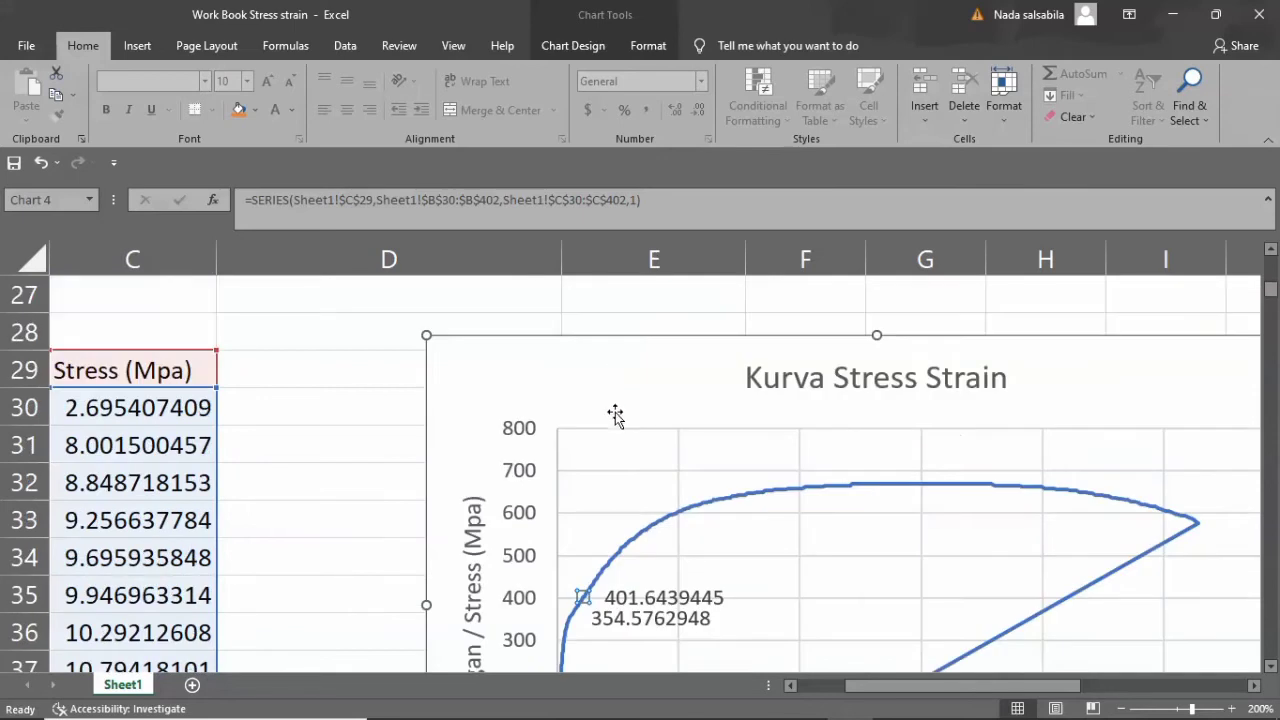
# Add a data label to the curve point at about 612 MPa, where the rise starts to flatten.
pyautogui.scroll(-2, 615, 415)
pyautogui.scroll(1, 614, 423)
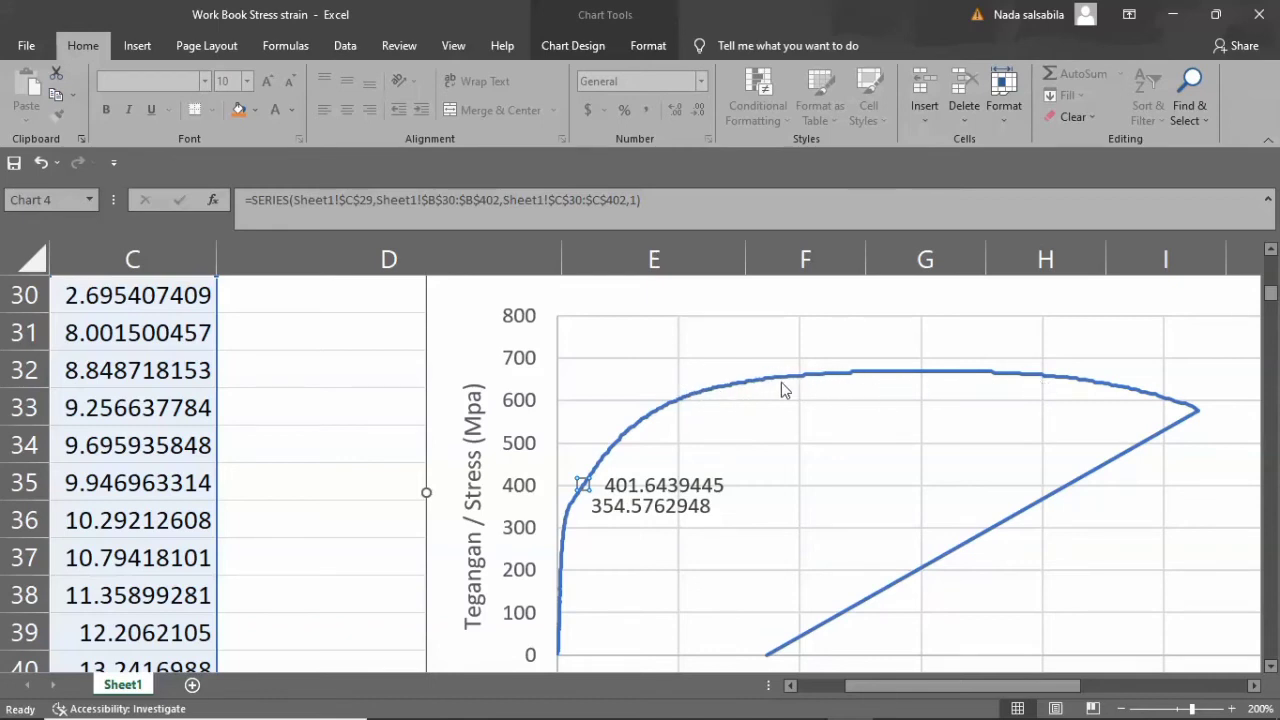
pyautogui.click(687, 394)
pyautogui.rightClick(687, 394)
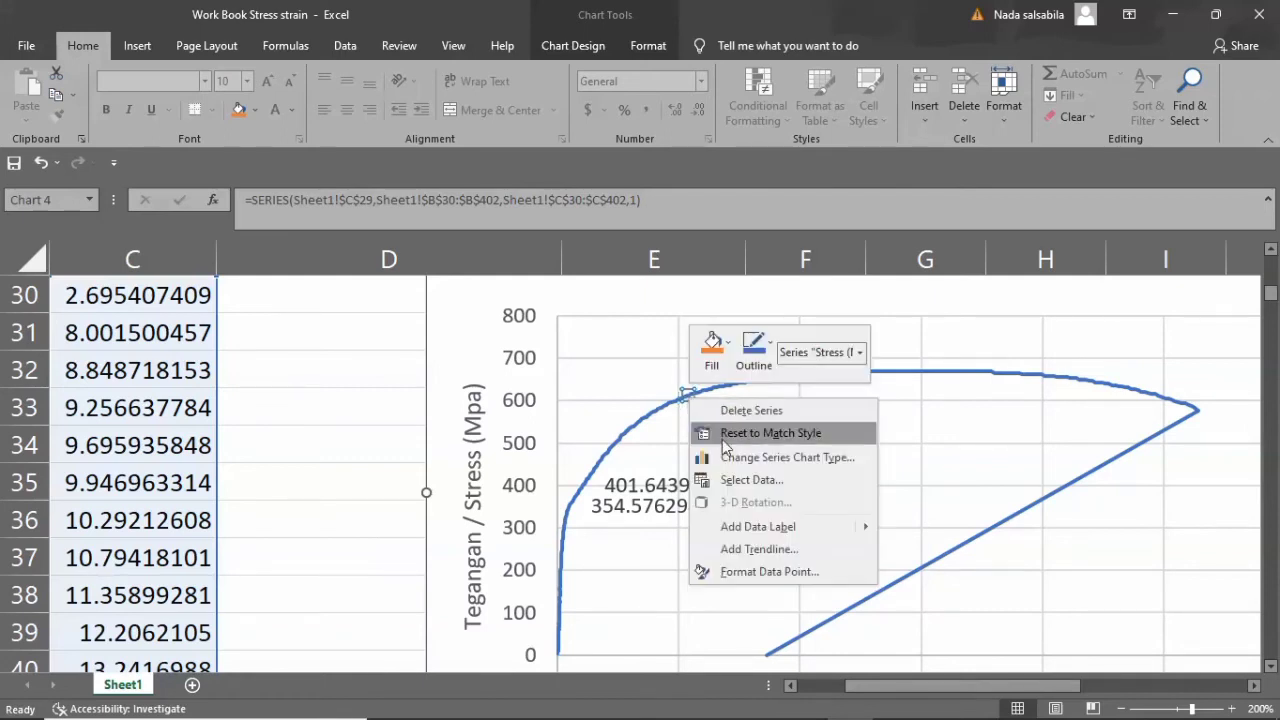
pyautogui.click(760, 526)
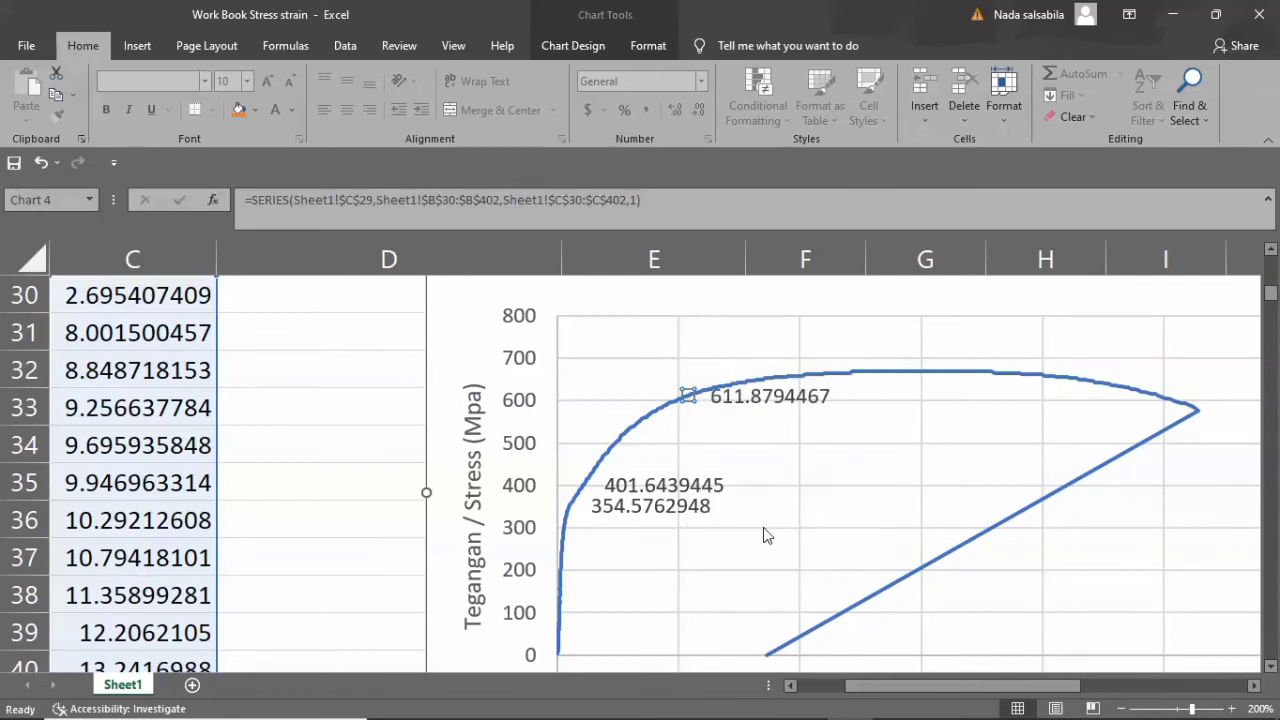
# Compare the data labels near the yield point with the label where the curve starts to flatten.
pyautogui.click(753, 398)
pyautogui.click(750, 400)
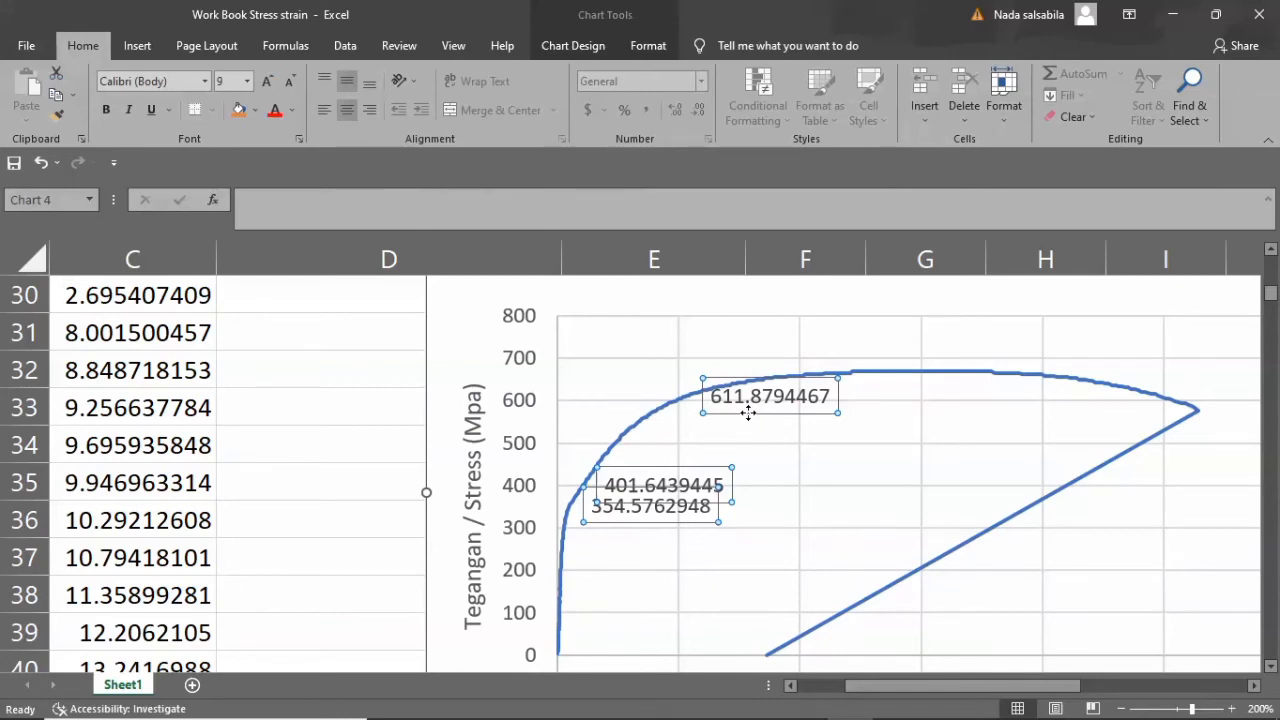
pyautogui.click(608, 514)
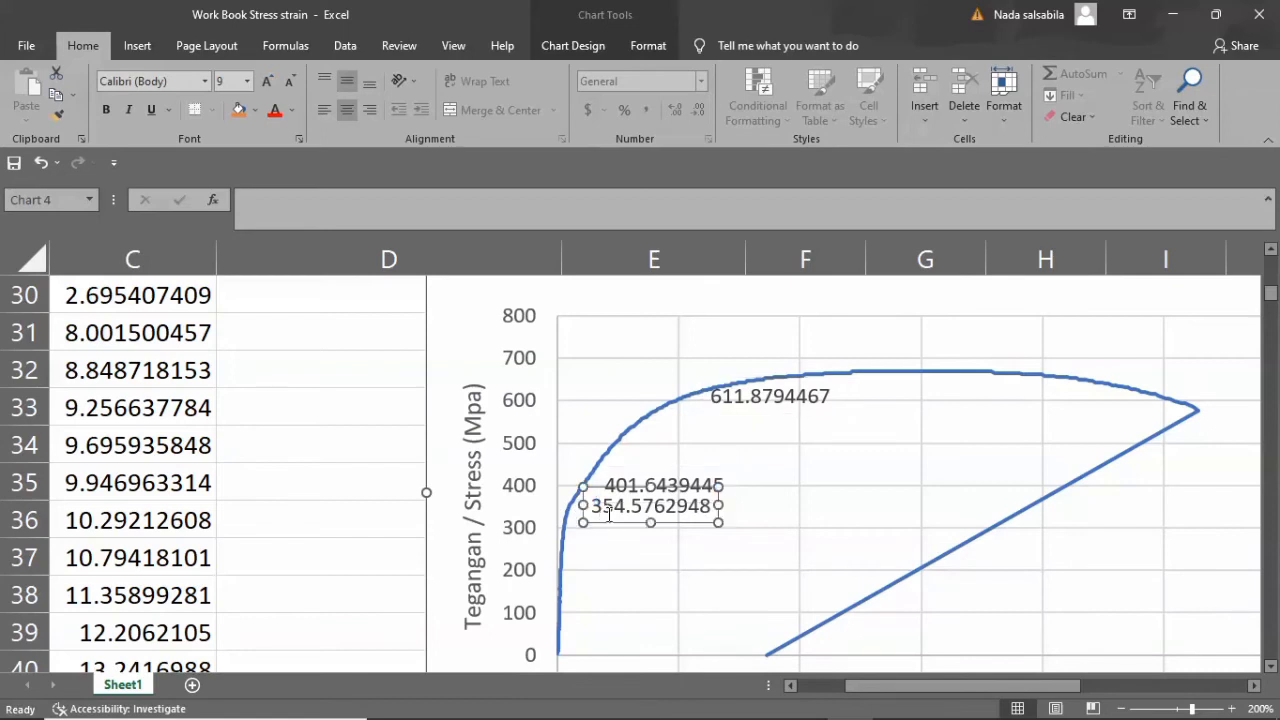
pyautogui.click(754, 397)
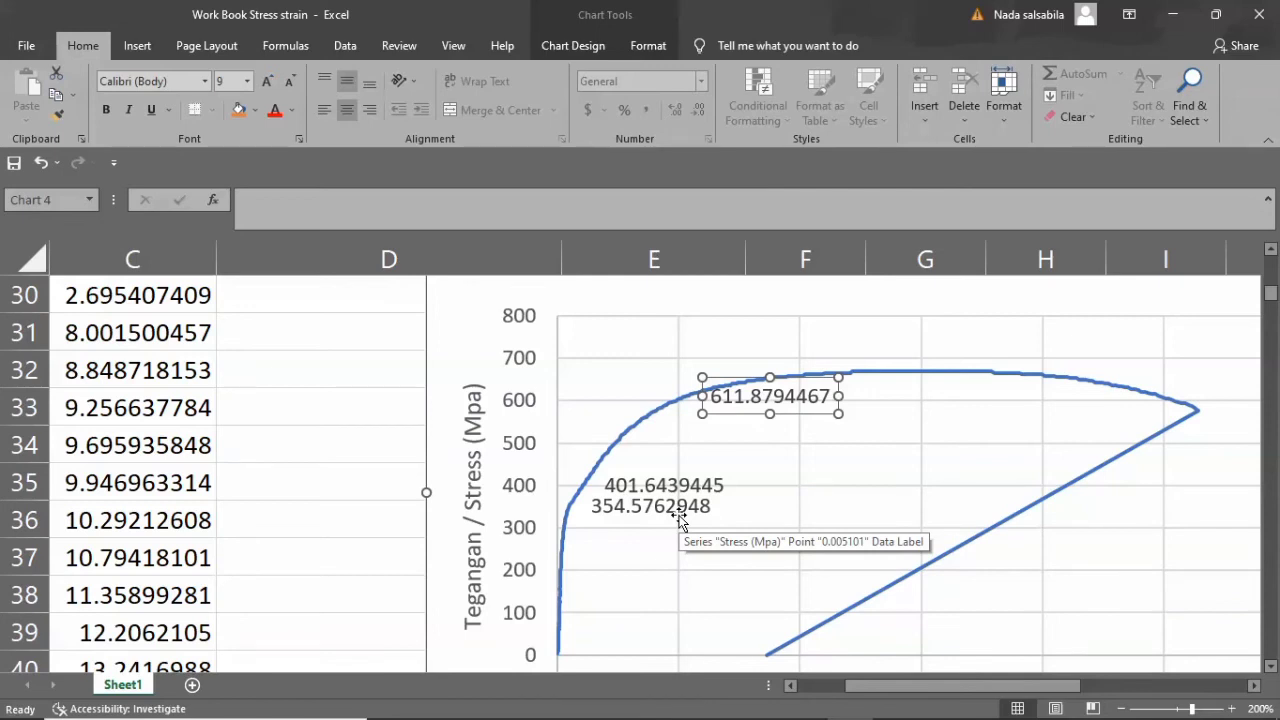
pyautogui.click(572, 506)
pyautogui.click(621, 513)
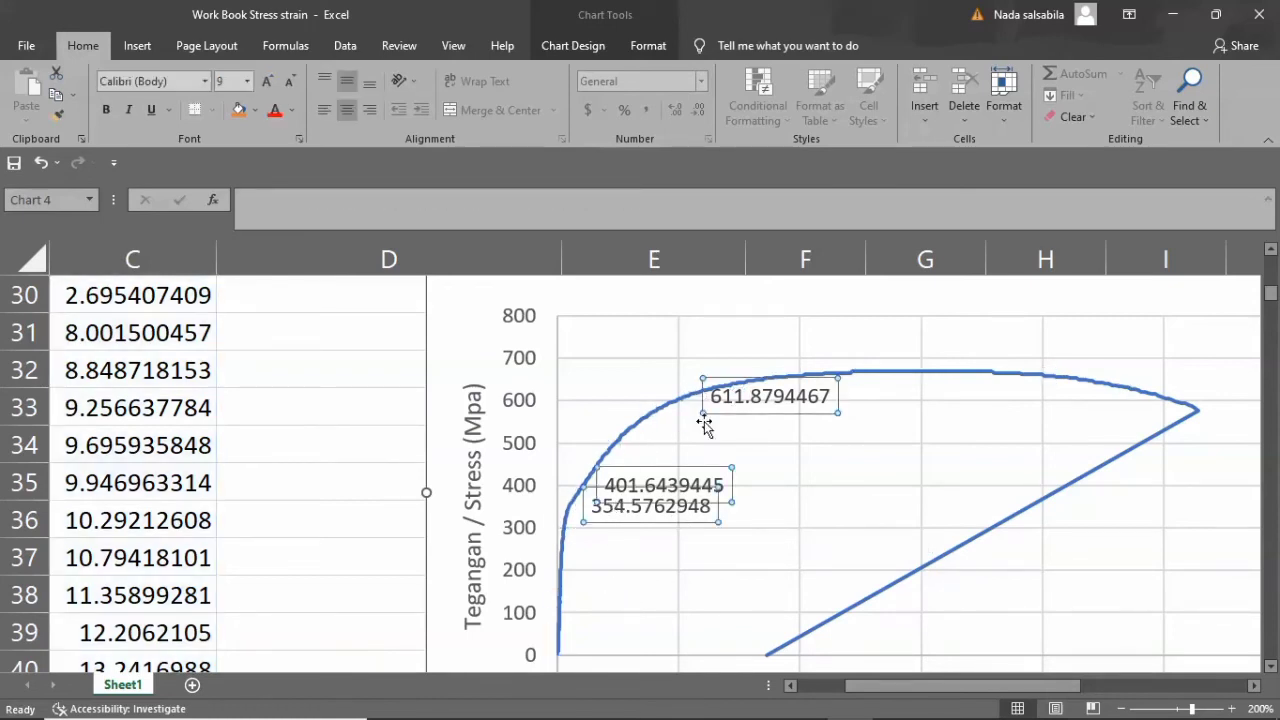
pyautogui.click(735, 400)
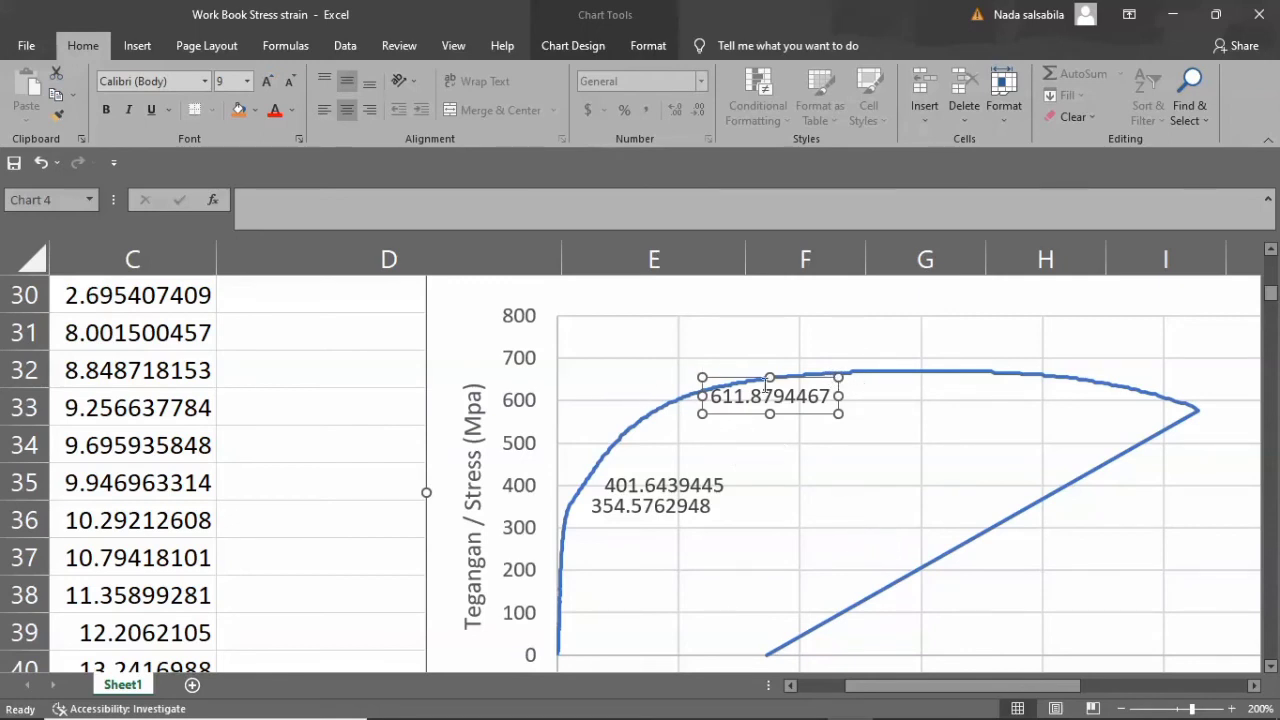
# Add a data label to the upper curve point near 0.1 strain, at about 659 MPa, and move the label above the curve.
pyautogui.click(794, 374)
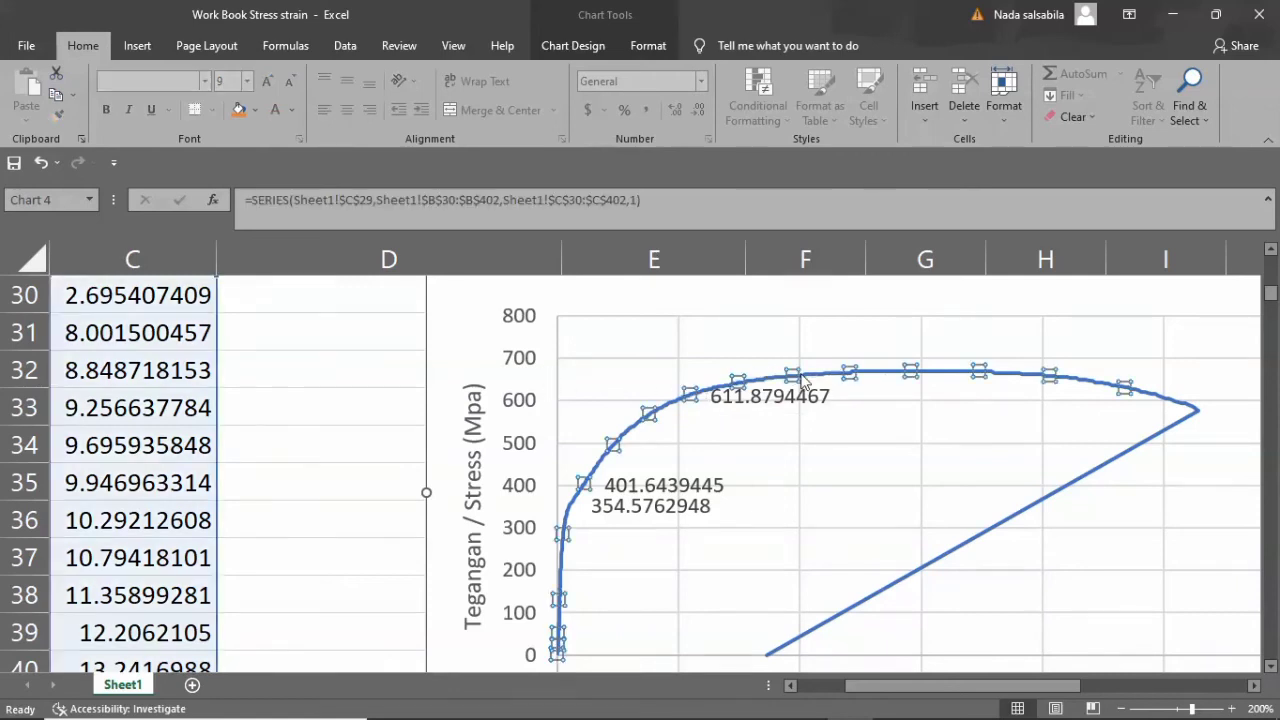
pyautogui.click(790, 375)
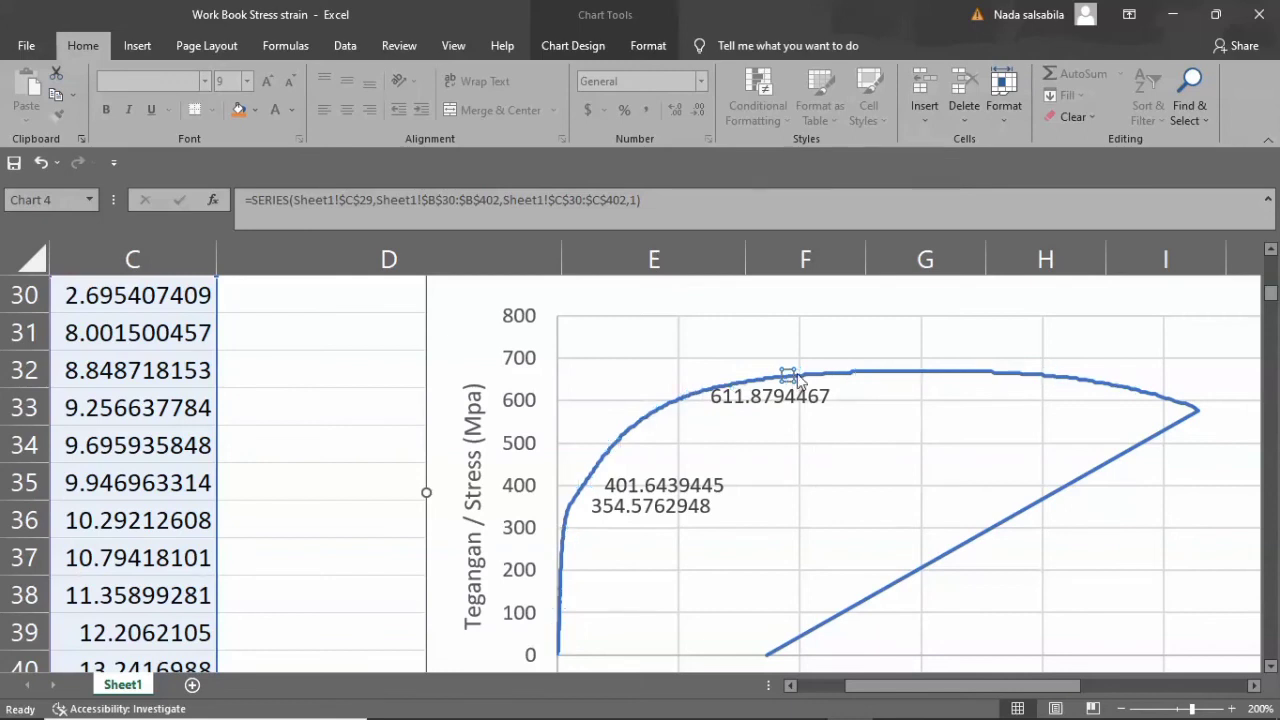
pyautogui.click(791, 375)
pyautogui.rightClick(794, 374)
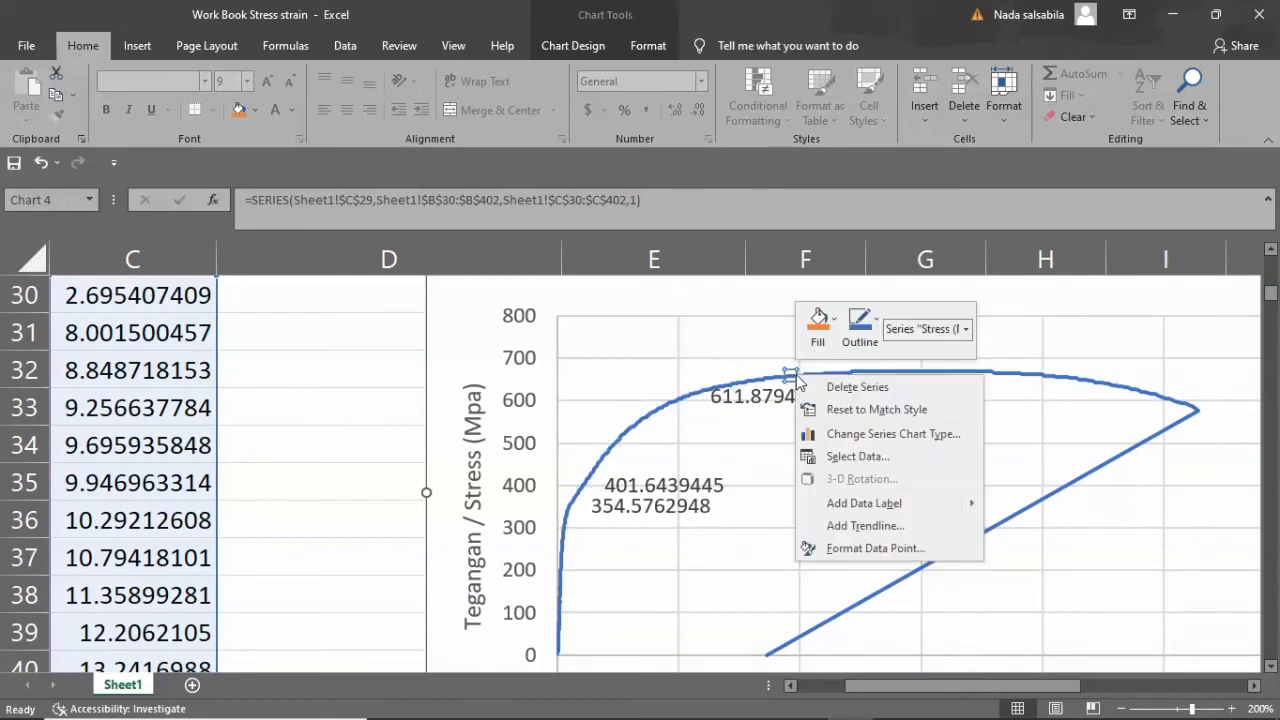
pyautogui.click(862, 502)
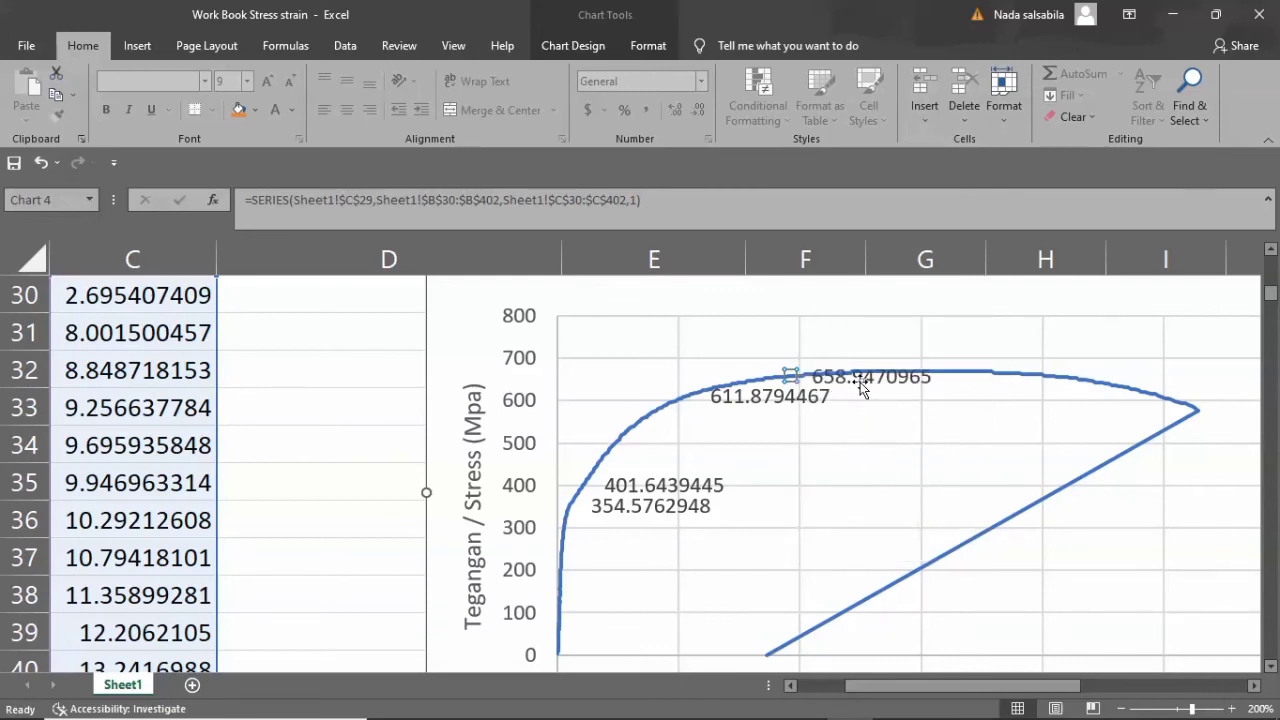
pyautogui.click(862, 385)
pyautogui.click(862, 380)
pyautogui.moveTo(862, 378); pyautogui.dragTo(860, 361)
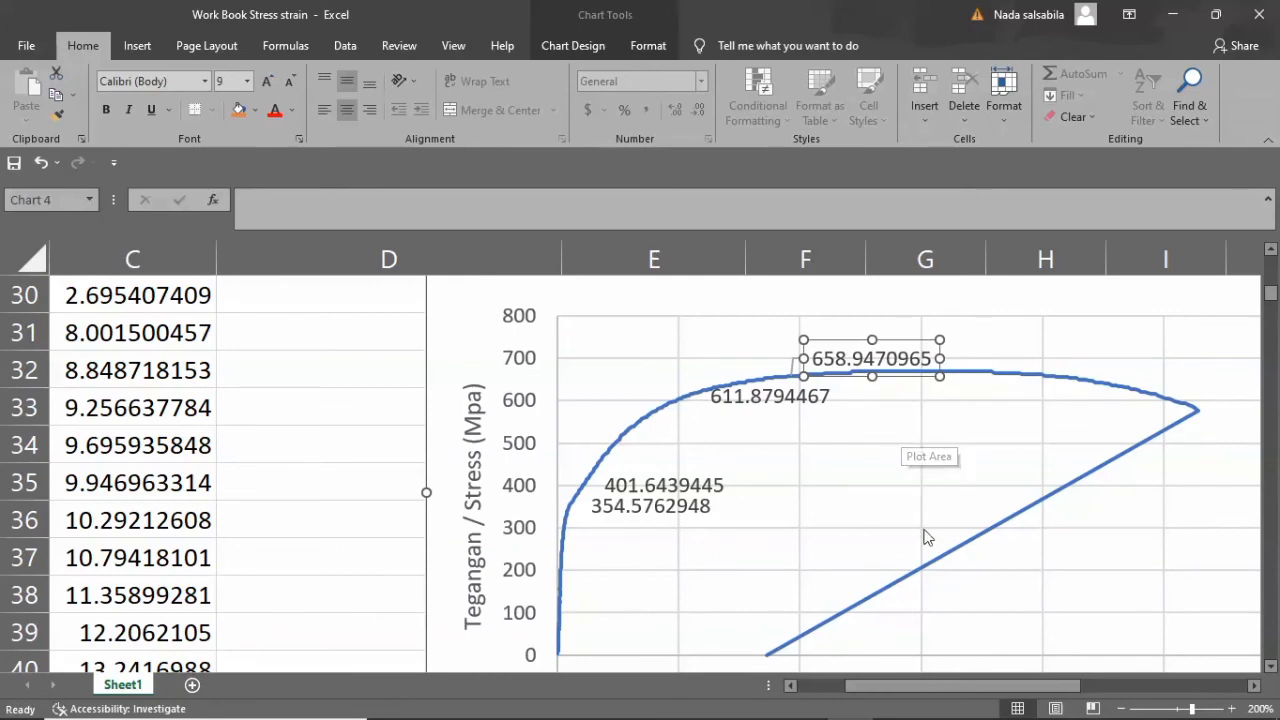
# Using the reference diagram's Titik putus as a guide, add a data label at the plotted curve's breaking point, at about 587 MPa.
pyautogui.moveTo(966, 686); pyautogui.dragTo(1096, 685)
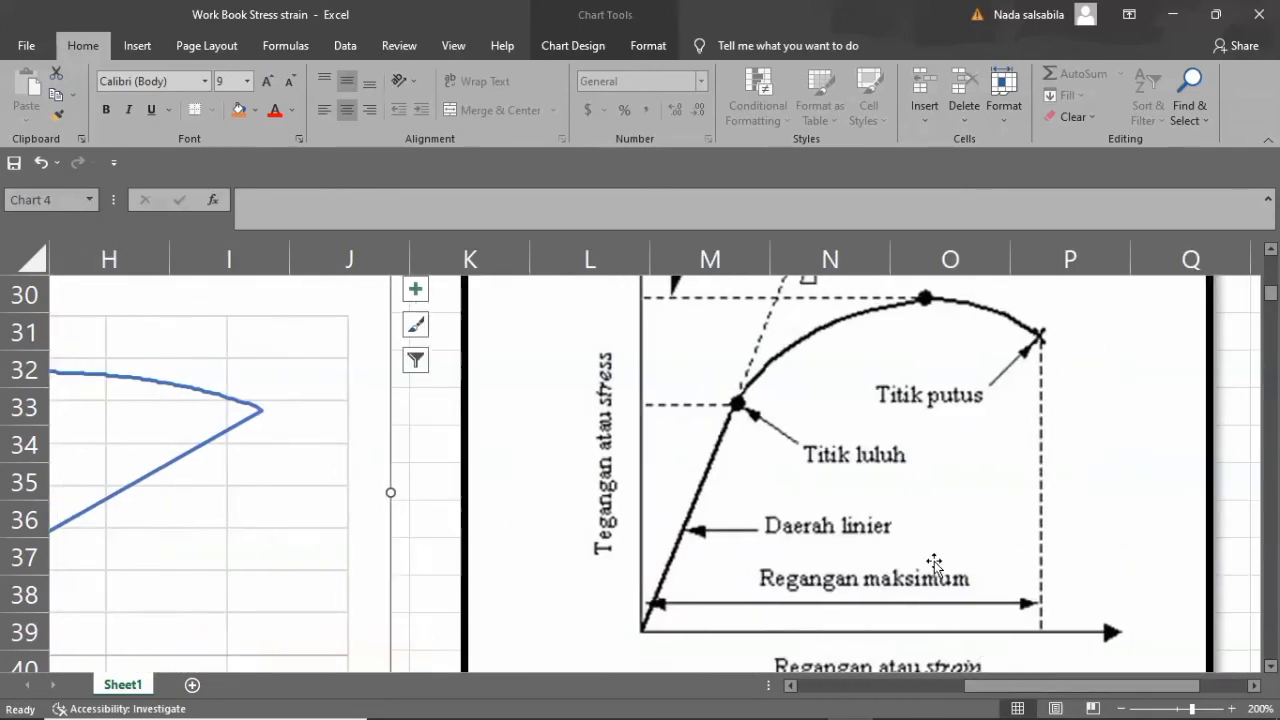
pyautogui.scroll(2, 934, 563)
pyautogui.scroll(-1, 931, 470)
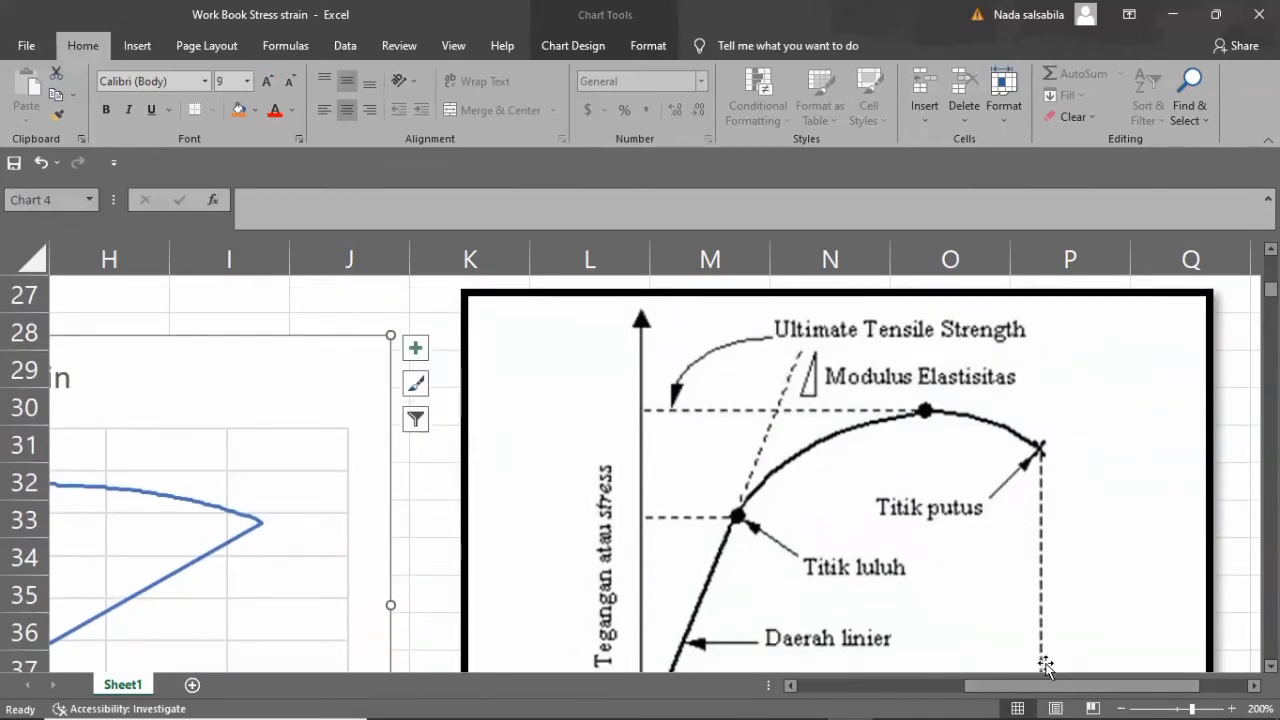
pyautogui.moveTo(1056, 688); pyautogui.dragTo(937, 663)
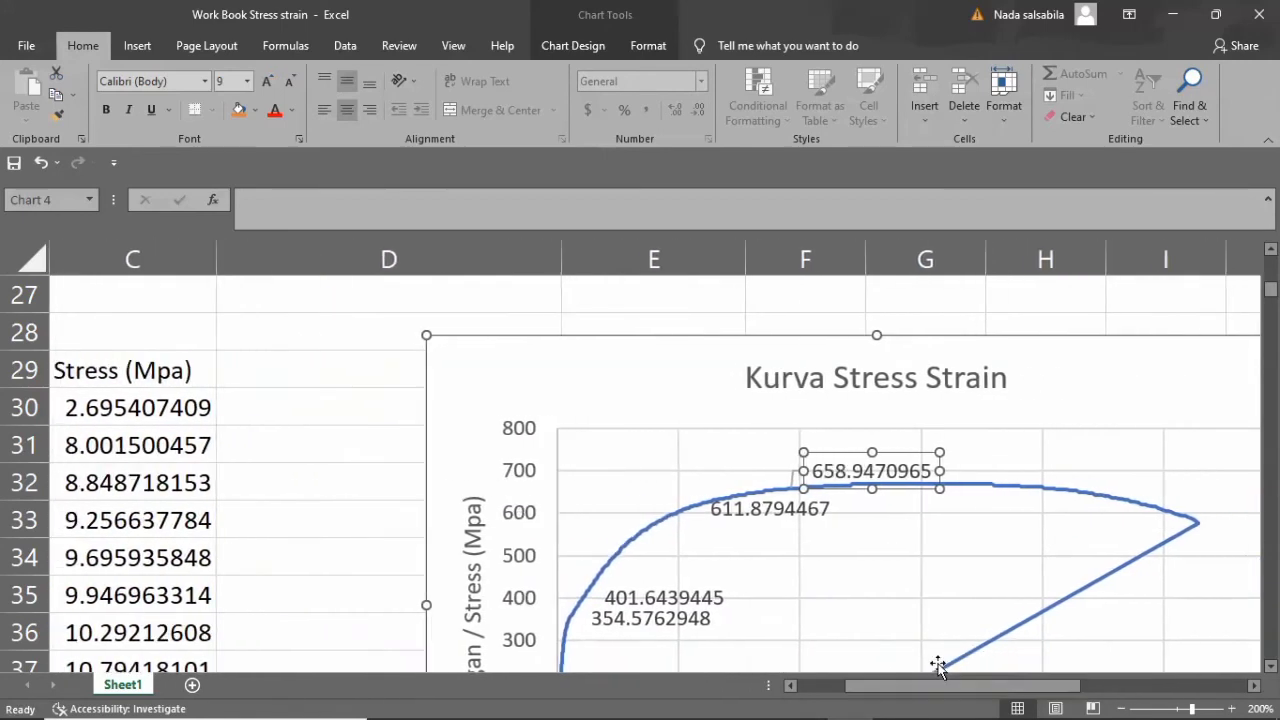
pyautogui.scroll(-1, 927, 480)
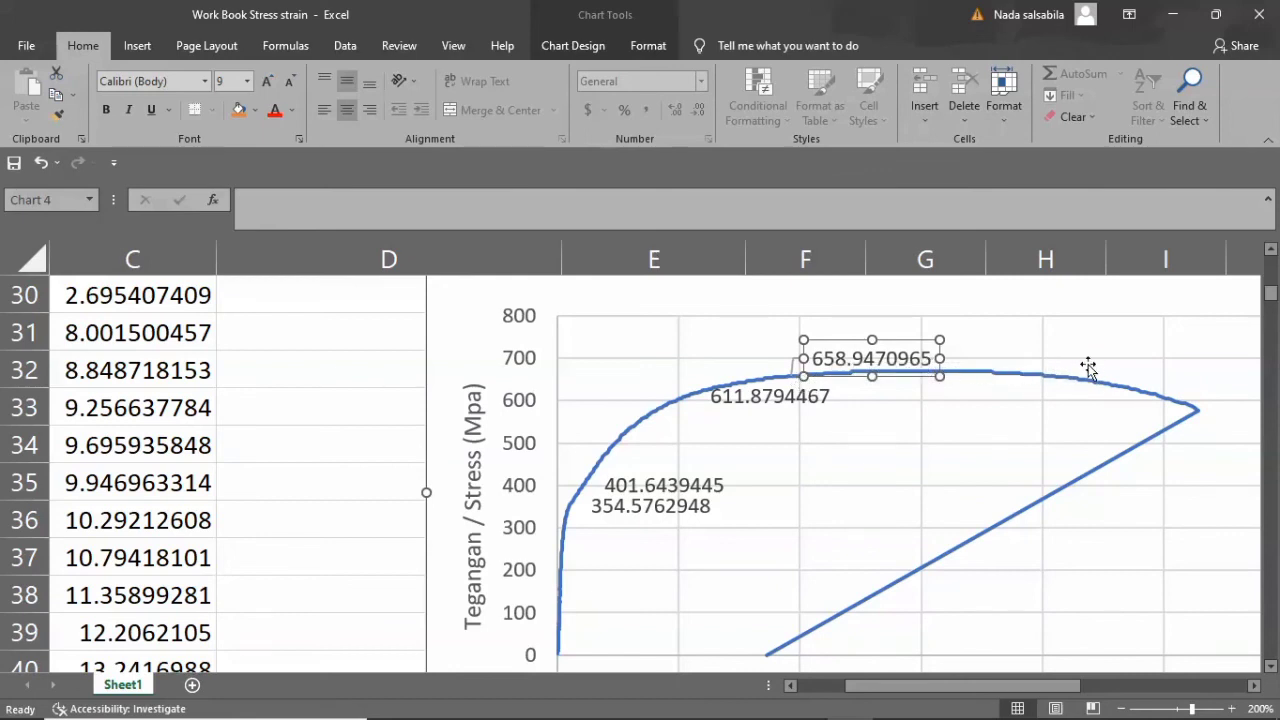
pyautogui.moveTo(1094, 388)
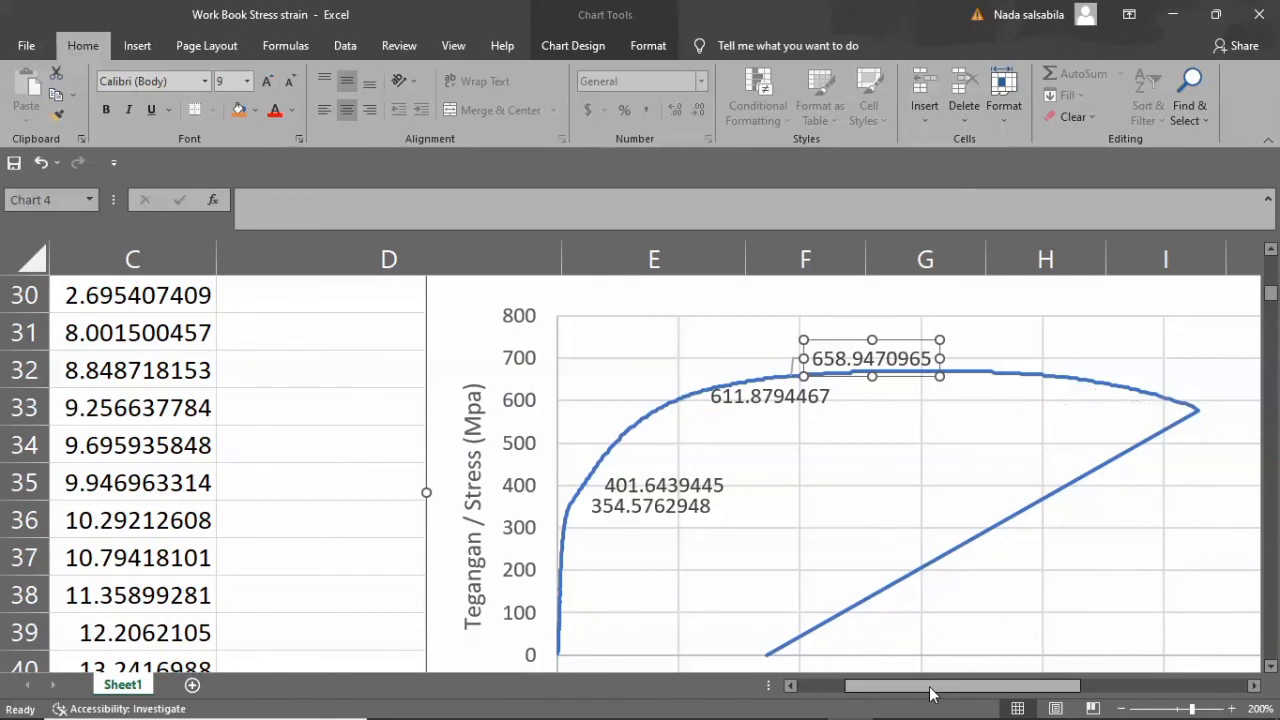
pyautogui.moveTo(930, 693); pyautogui.dragTo(951, 689)
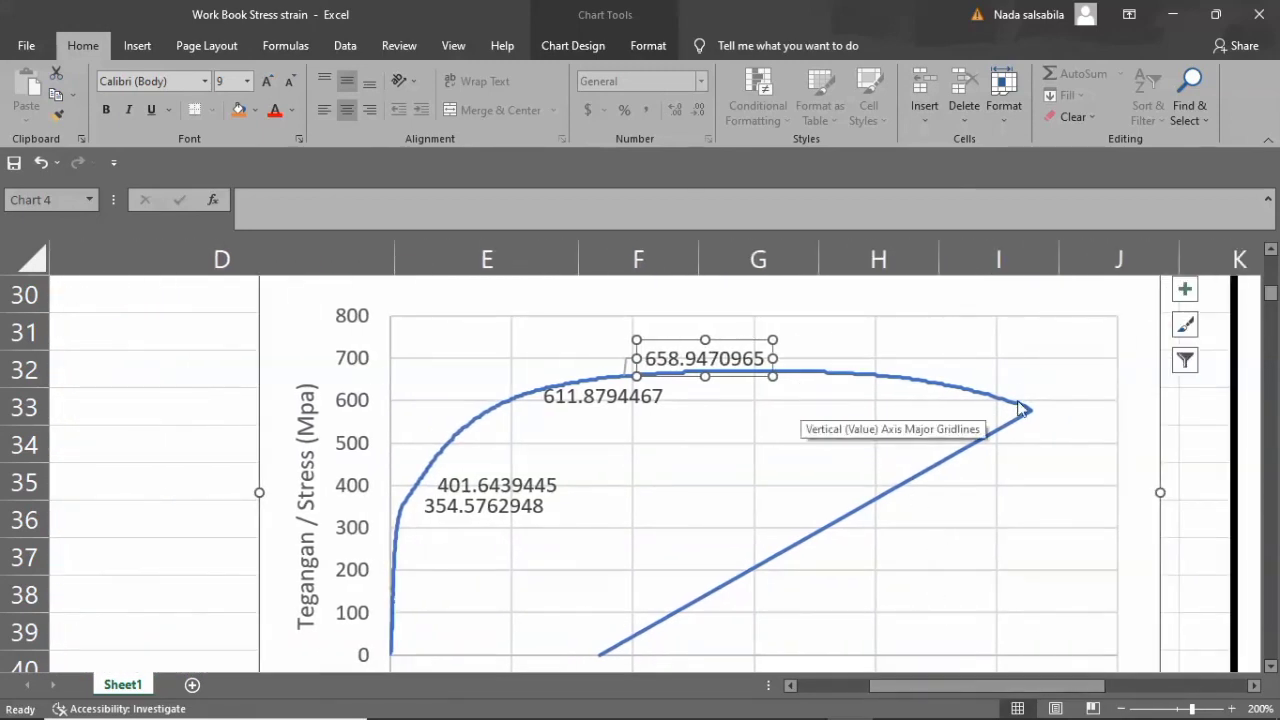
pyautogui.moveTo(1034, 420)
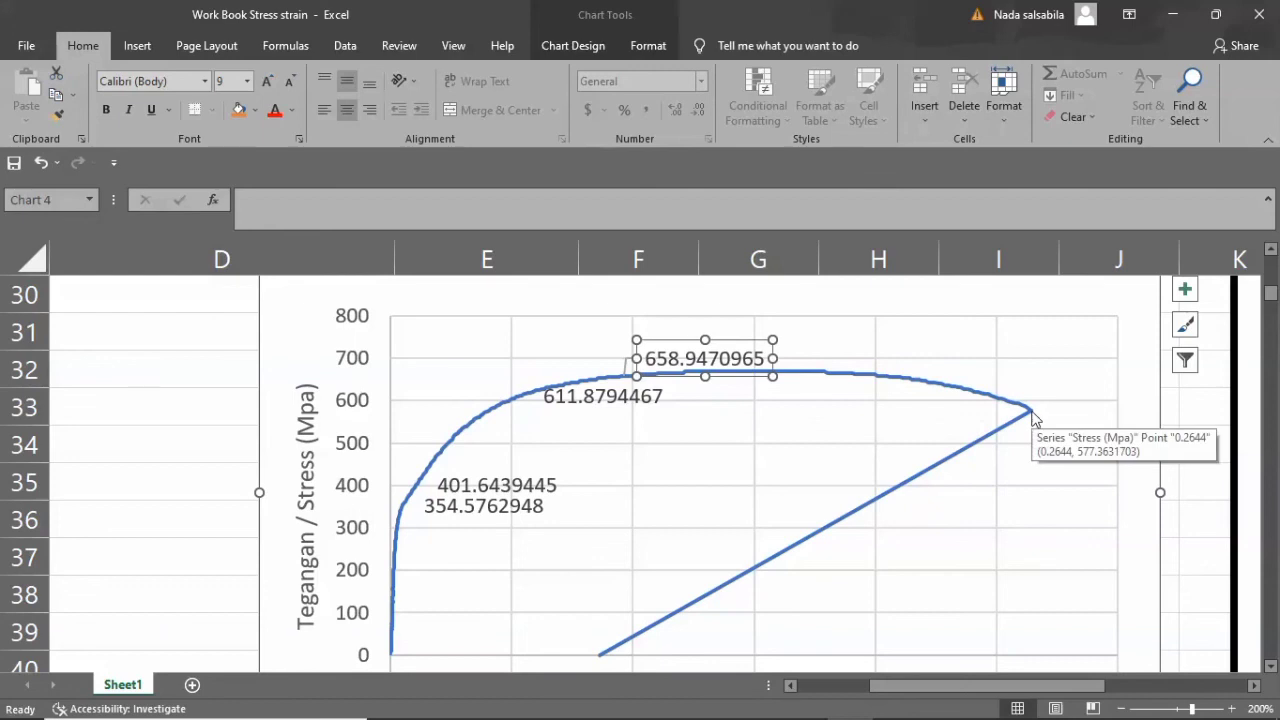
pyautogui.click(1034, 420)
pyautogui.click(1030, 413)
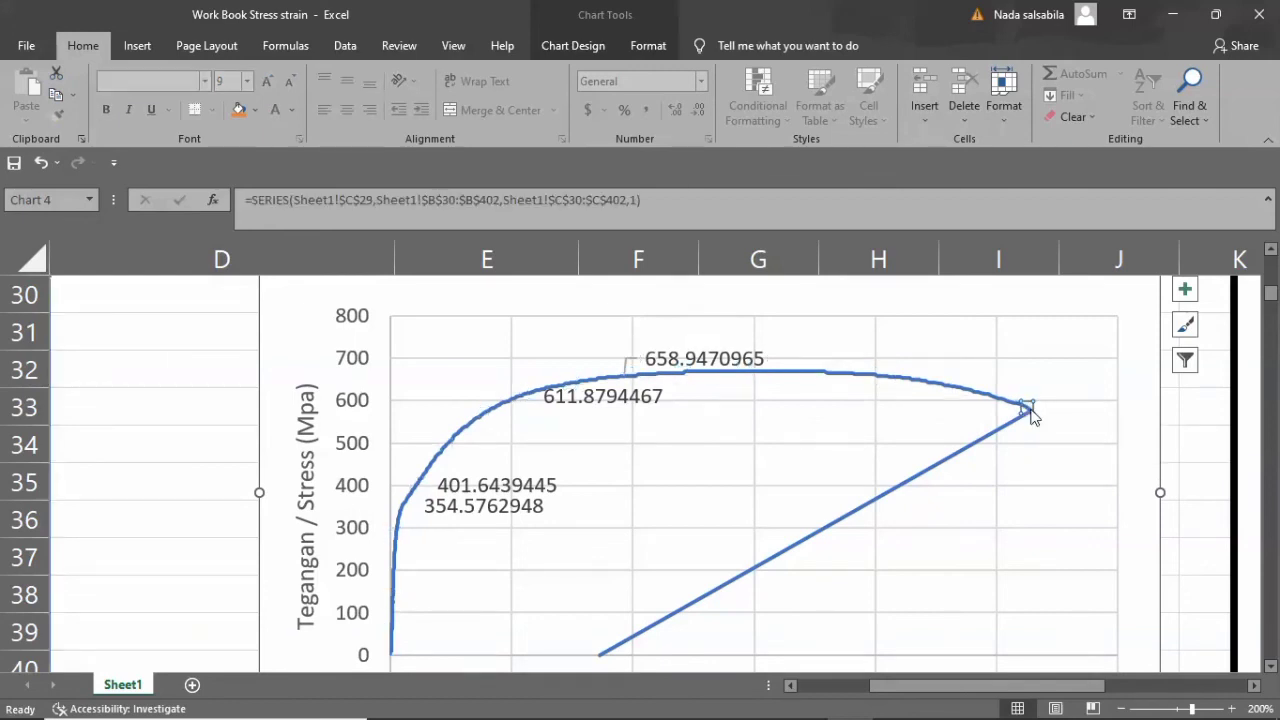
pyautogui.rightClick(1030, 410)
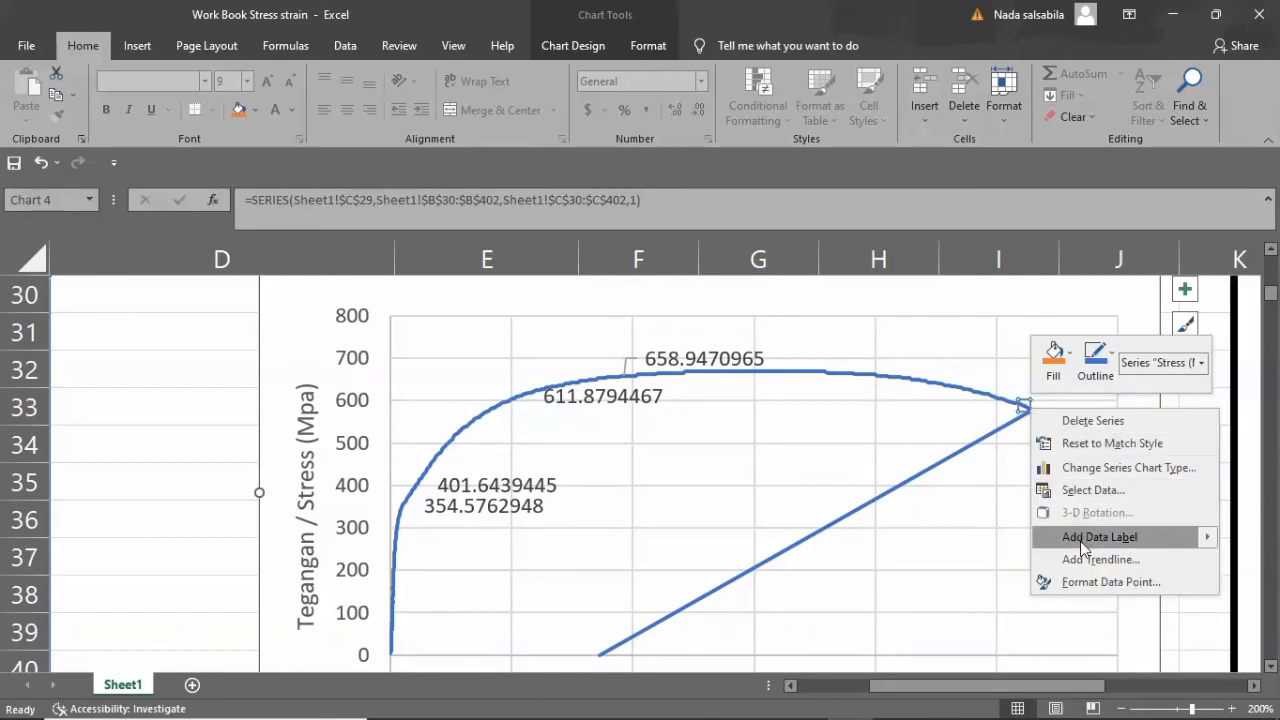
pyautogui.click(1081, 540)
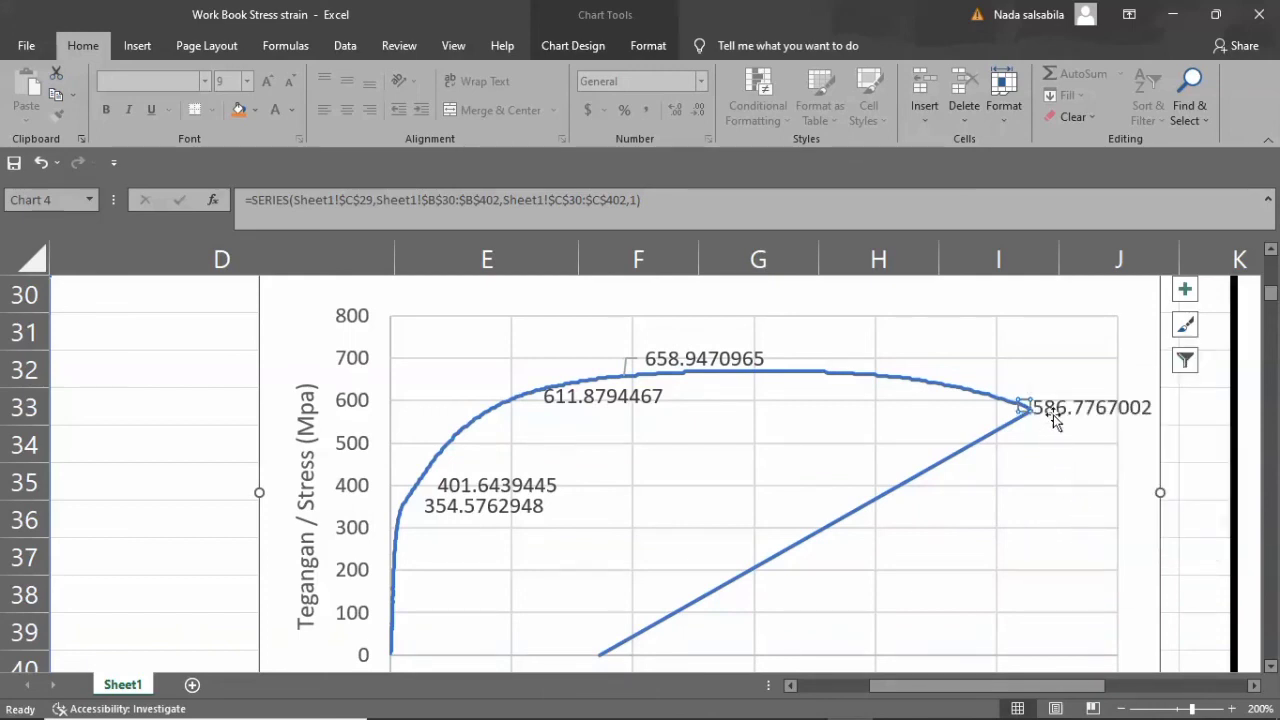
# Compare the labelled breaking point with the reference diagram, and review the whole chart and diagram side by side at 100% zoom.
pyautogui.click(1055, 416)
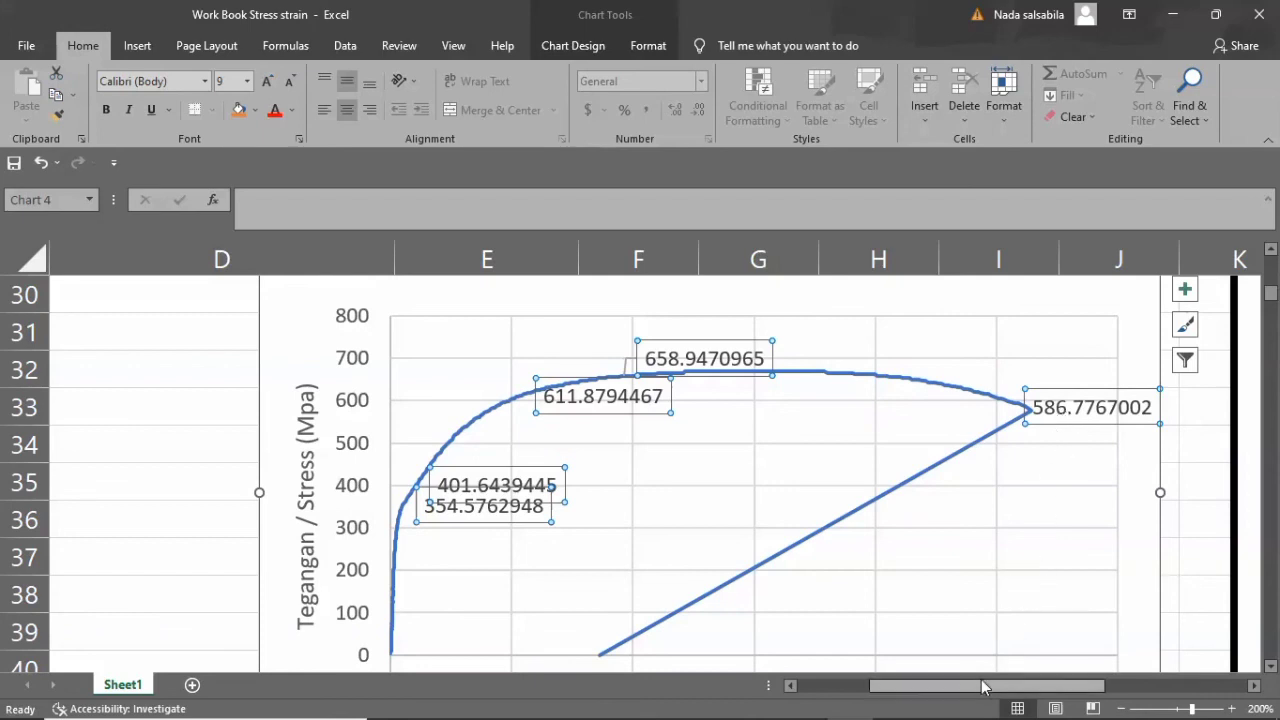
pyautogui.moveTo(985, 686); pyautogui.dragTo(1074, 686)
pyautogui.hscroll(1, 938, 418)
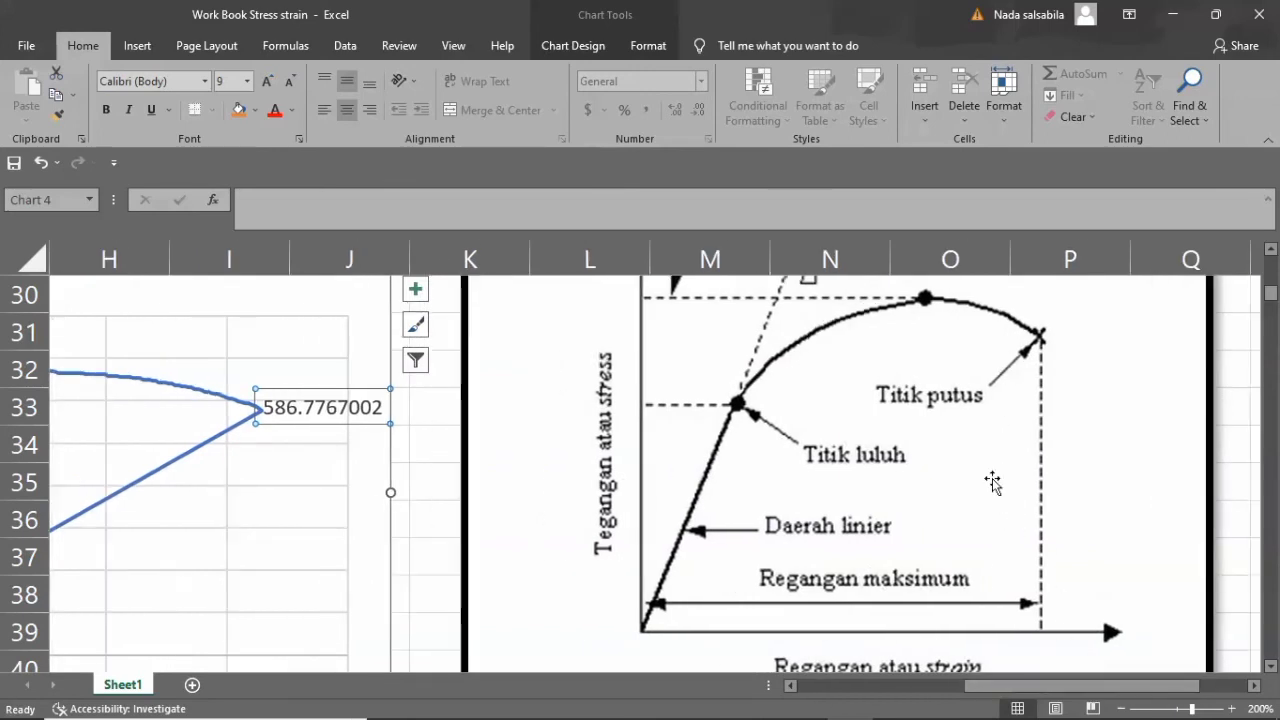
pyautogui.moveTo(966, 688); pyautogui.dragTo(888, 698)
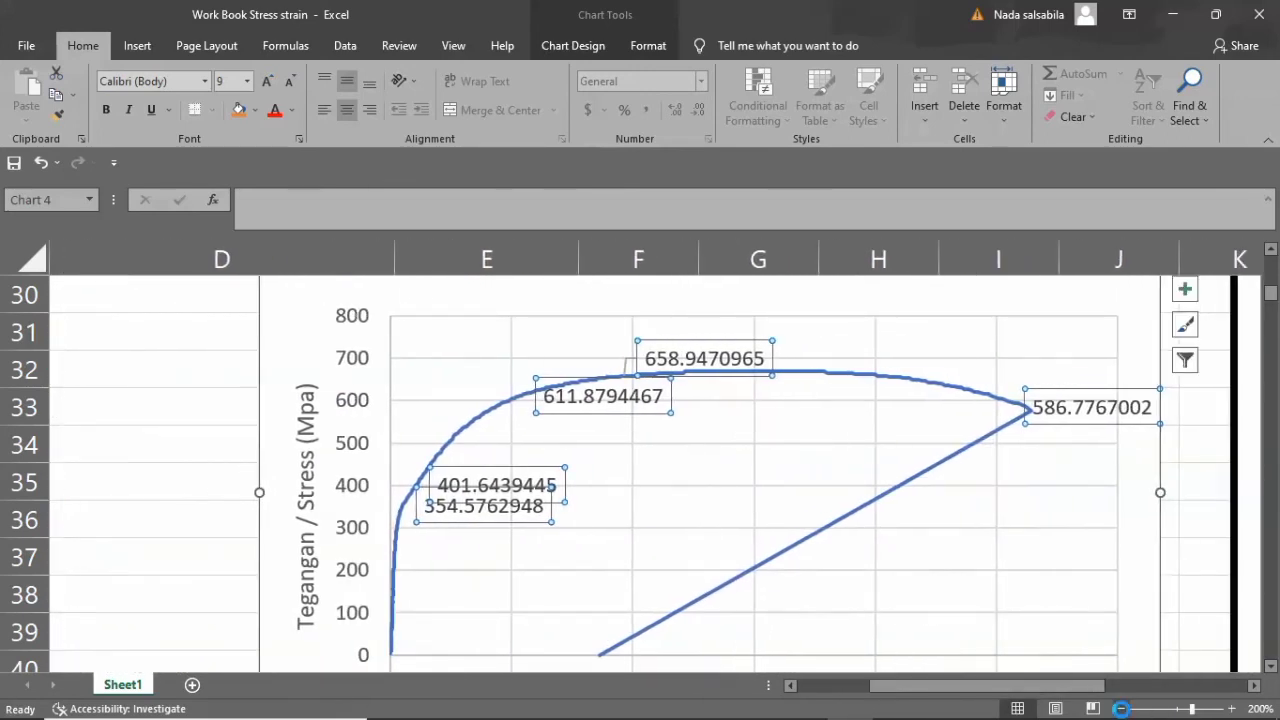
pyautogui.click(1121, 708)
pyautogui.click(1121, 708)
pyautogui.click(1121, 708)
pyautogui.click(1121, 708)
pyautogui.click(1121, 708)
pyautogui.click(1121, 708)
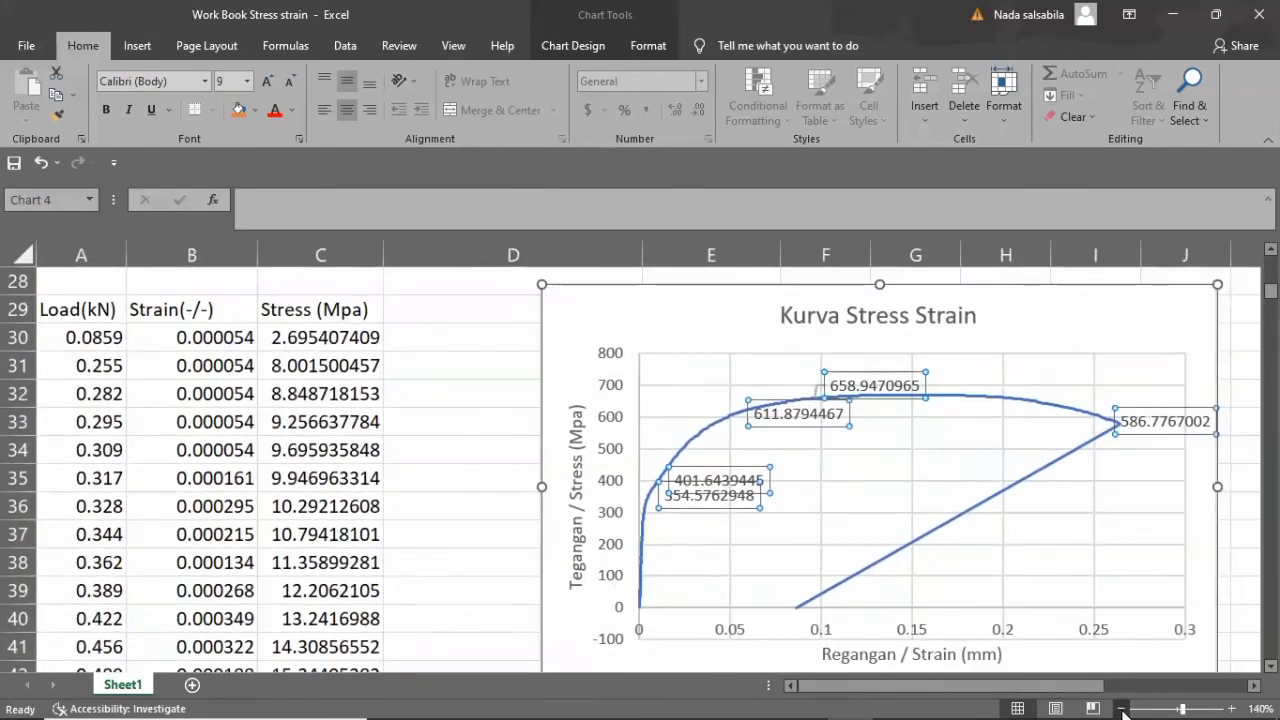
pyautogui.click(1121, 708)
pyautogui.click(1121, 708)
pyautogui.click(1121, 708)
pyautogui.click(1121, 708)
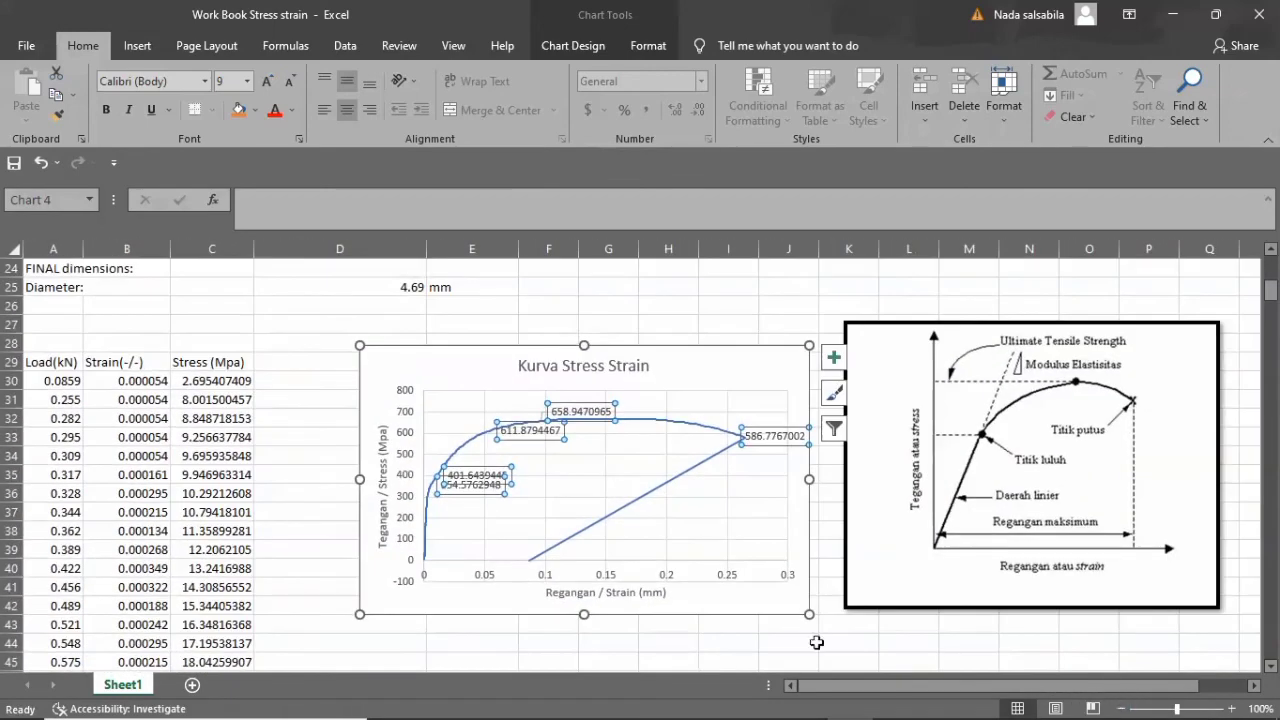
pyautogui.moveTo(815, 686); pyautogui.dragTo(840, 686)
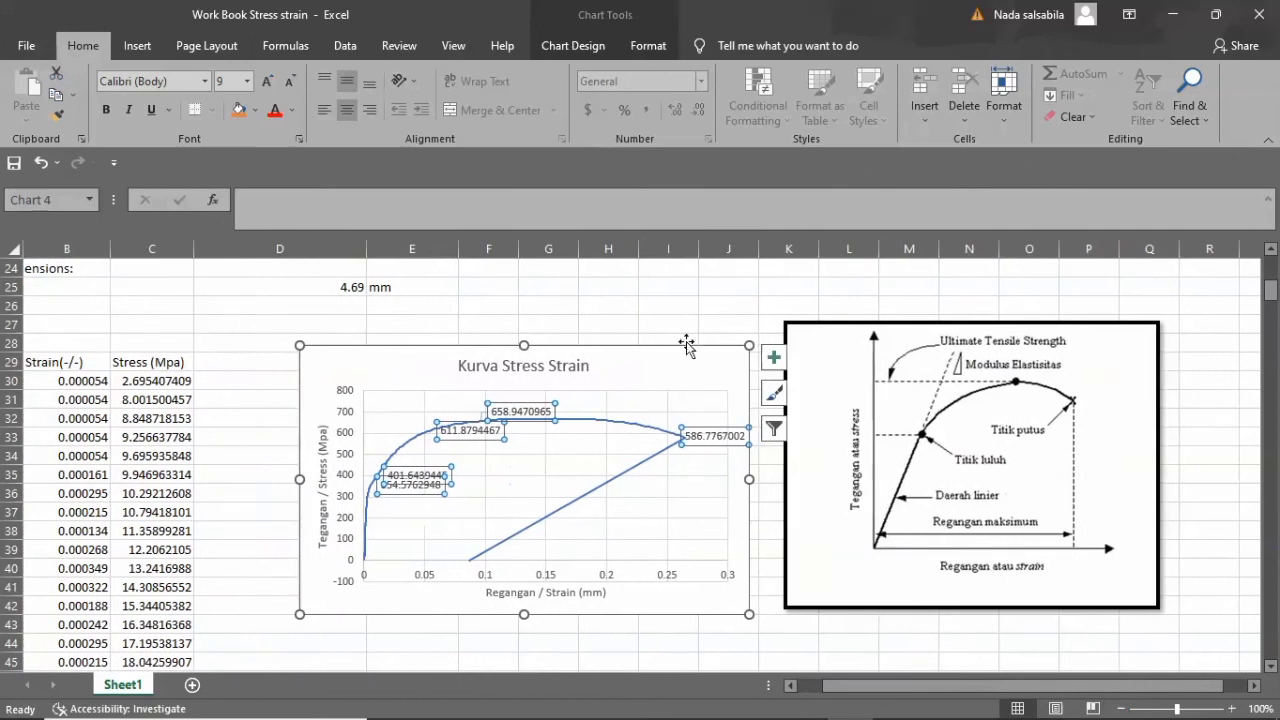
pyautogui.click(681, 303)
pyautogui.scroll(-1, 681, 303)
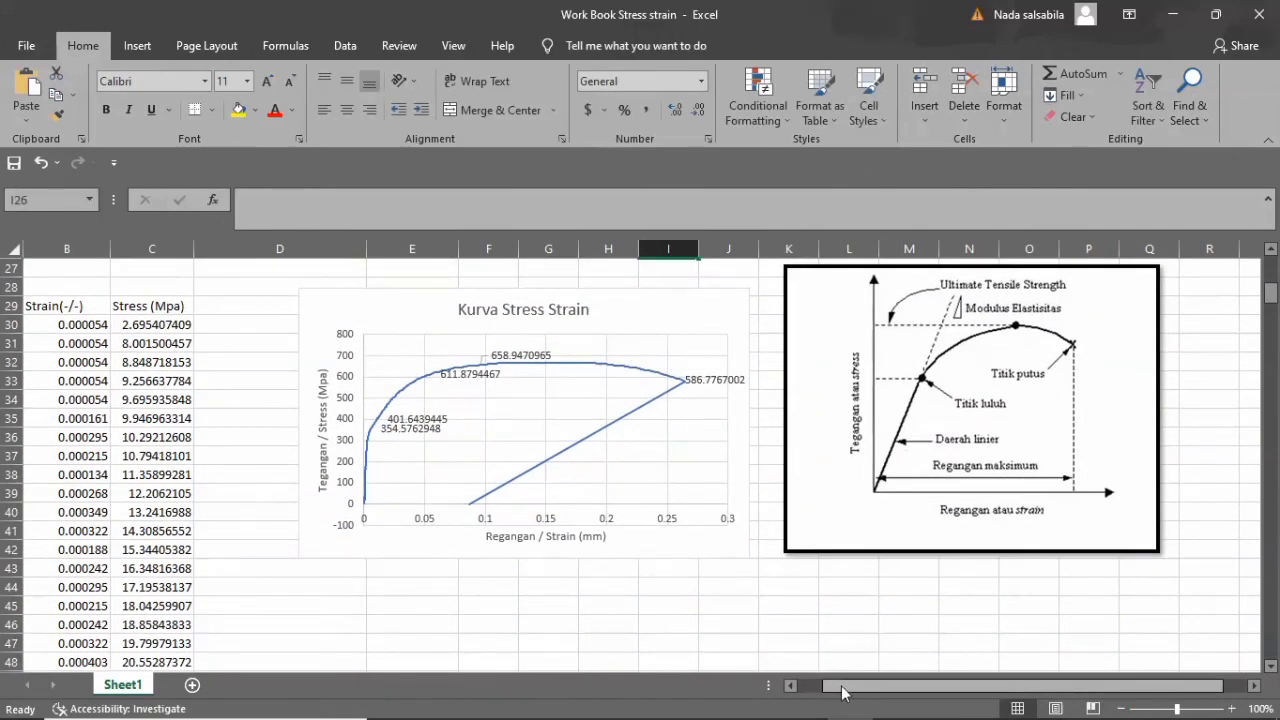
pyautogui.moveTo(840, 686); pyautogui.dragTo(816, 686)
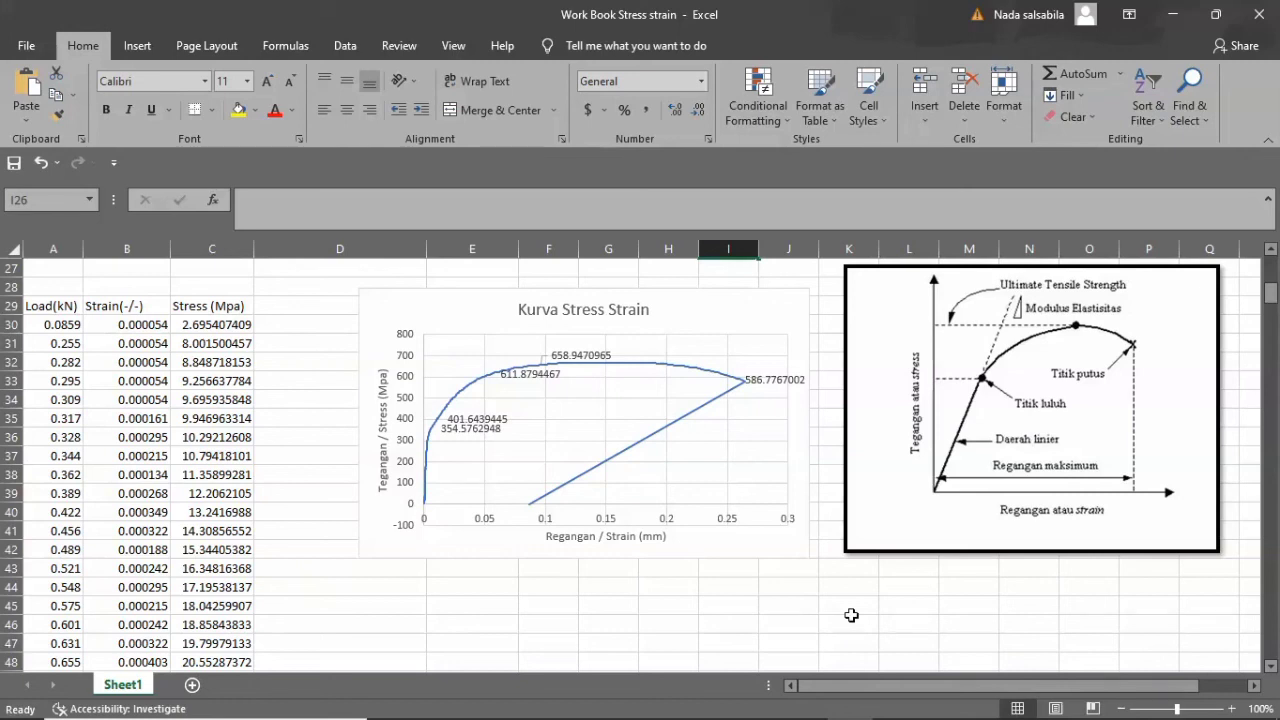
pyautogui.moveTo(815, 715)
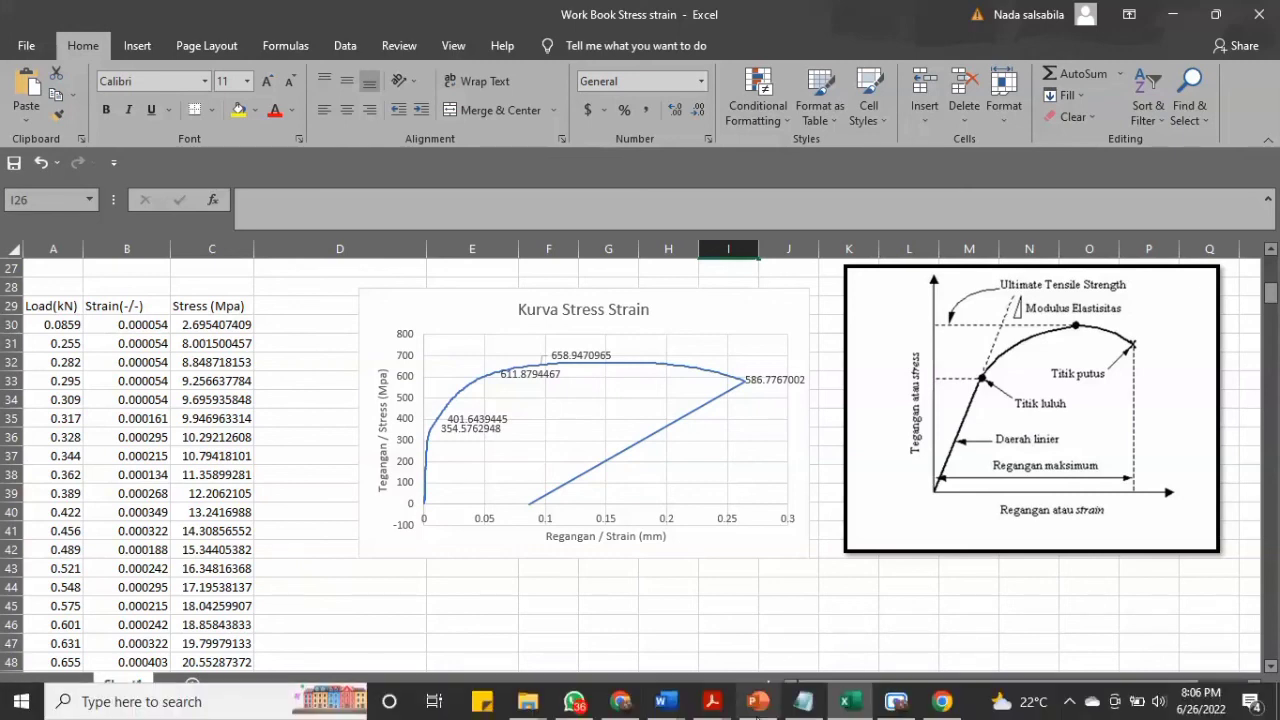